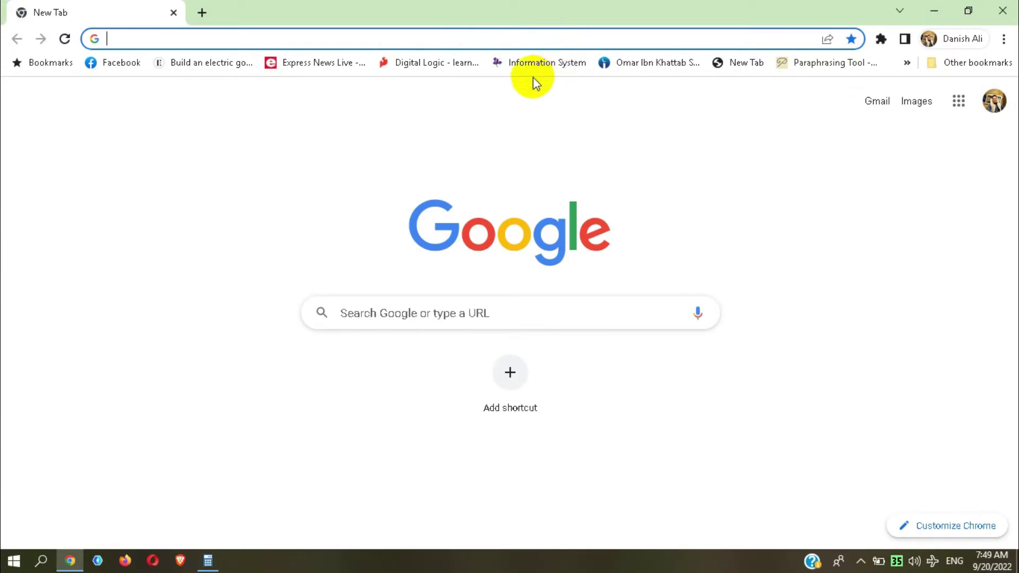
# Step: Open the bookmarked FBR IRIS portal and log in to the taxpayer account with the saved credentials
pyautogui.click(538, 68)
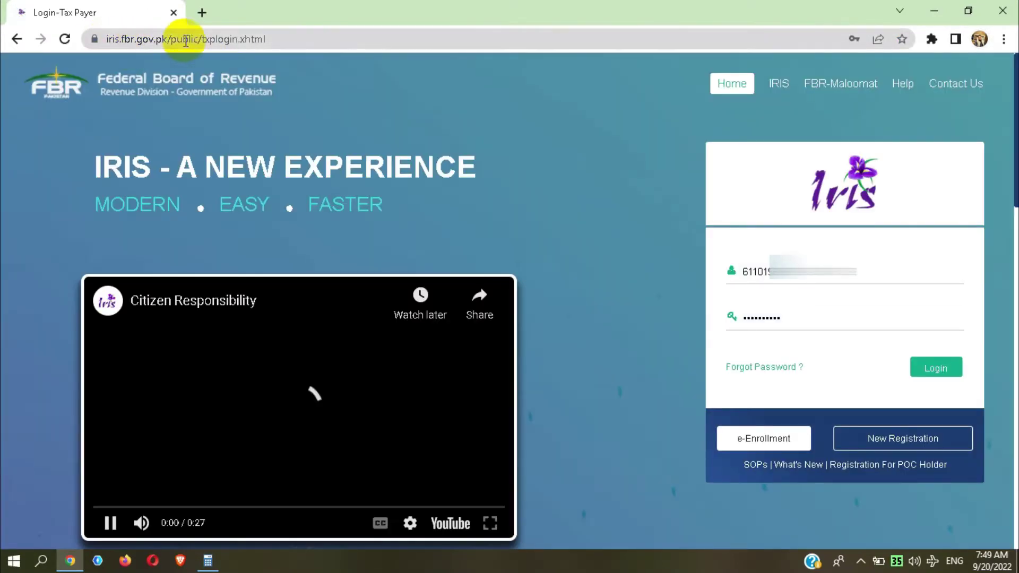
pyautogui.moveTo(266, 39)
pyautogui.mouseDown()
pyautogui.moveTo(91, 40)
pyautogui.moveTo(216, 41)
pyautogui.moveTo(262, 58)
pyautogui.mouseUp()
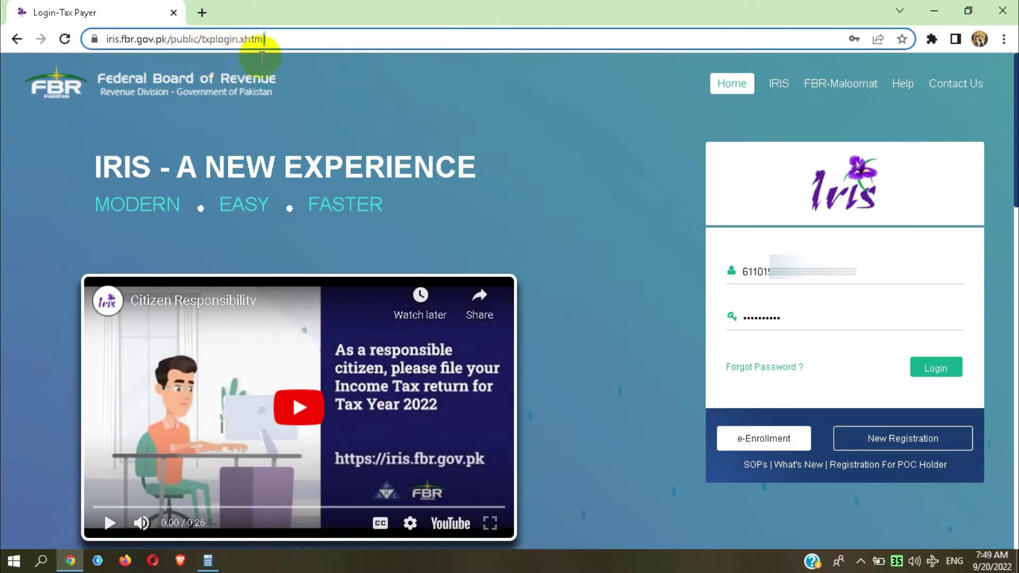
pyautogui.click(1002, 440)
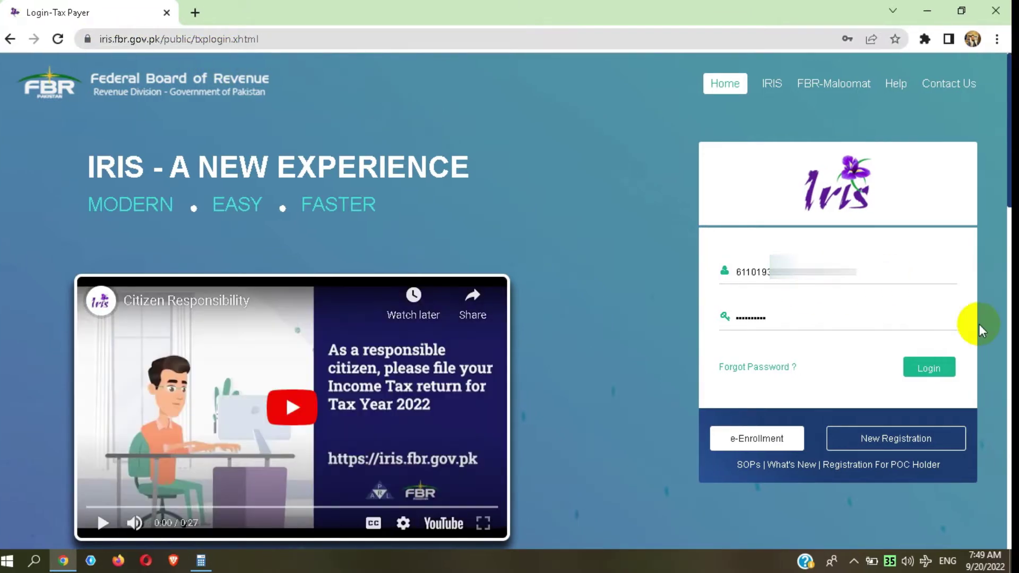
pyautogui.click(944, 373)
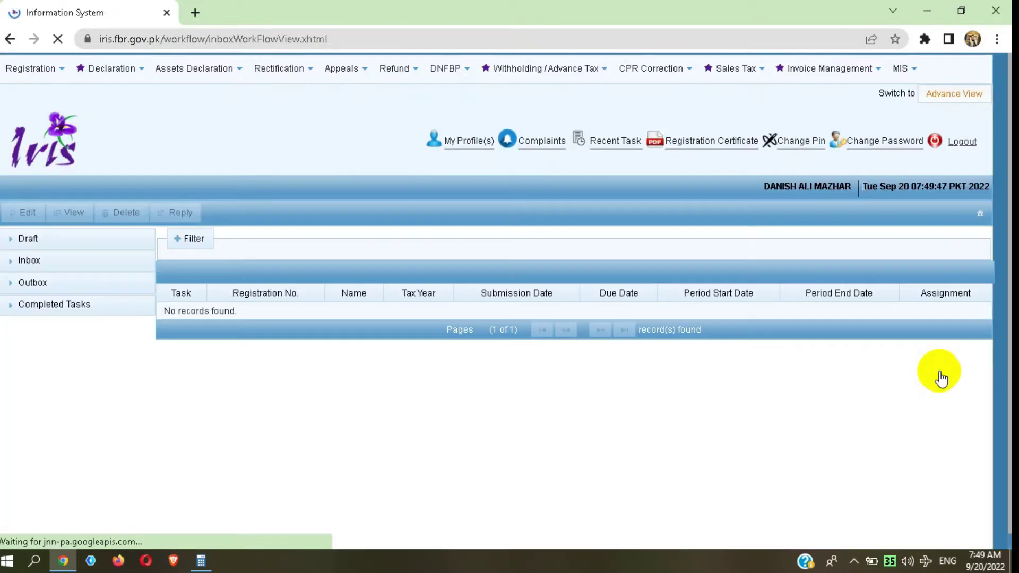
# Step: Start the declaration form Salary Return for Individuals - Wizard View (TY-2022)
pyautogui.click(95, 70)
pyautogui.click(48, 70)
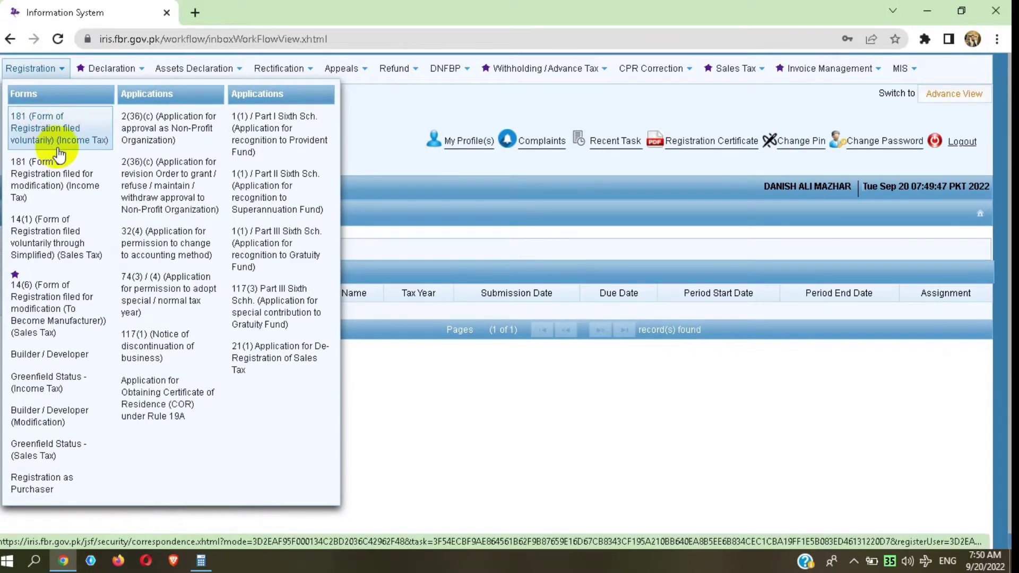
pyautogui.click(113, 68)
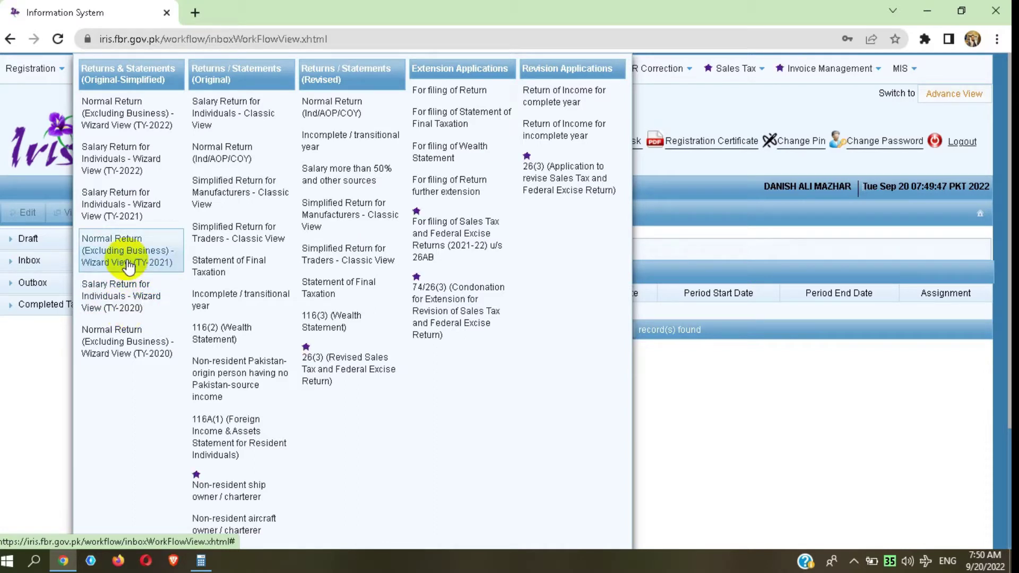
pyautogui.click(132, 169)
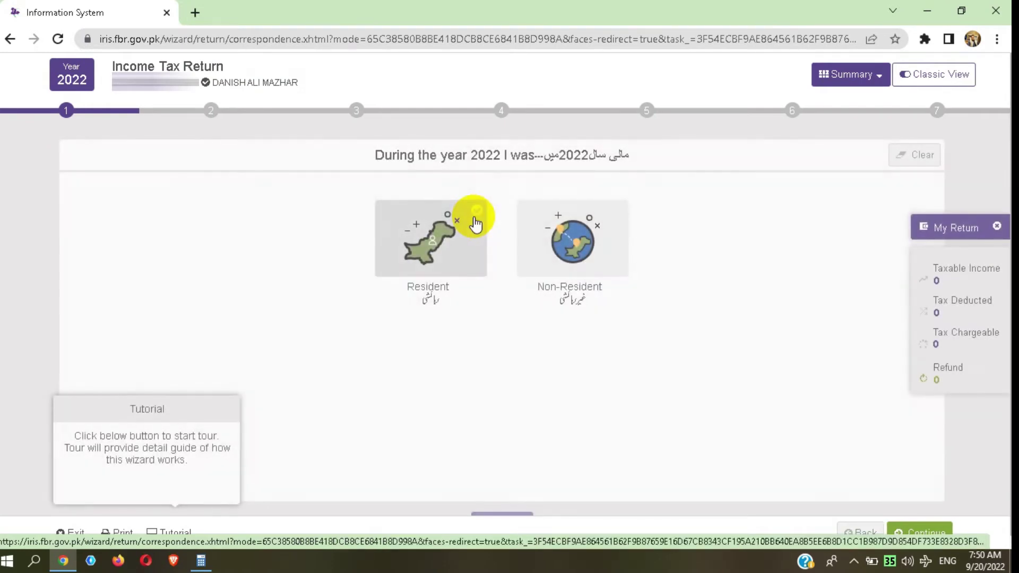
# Step: Set the 2022 residency status to Resident and proceed to the sources of income
pyautogui.click(574, 224)
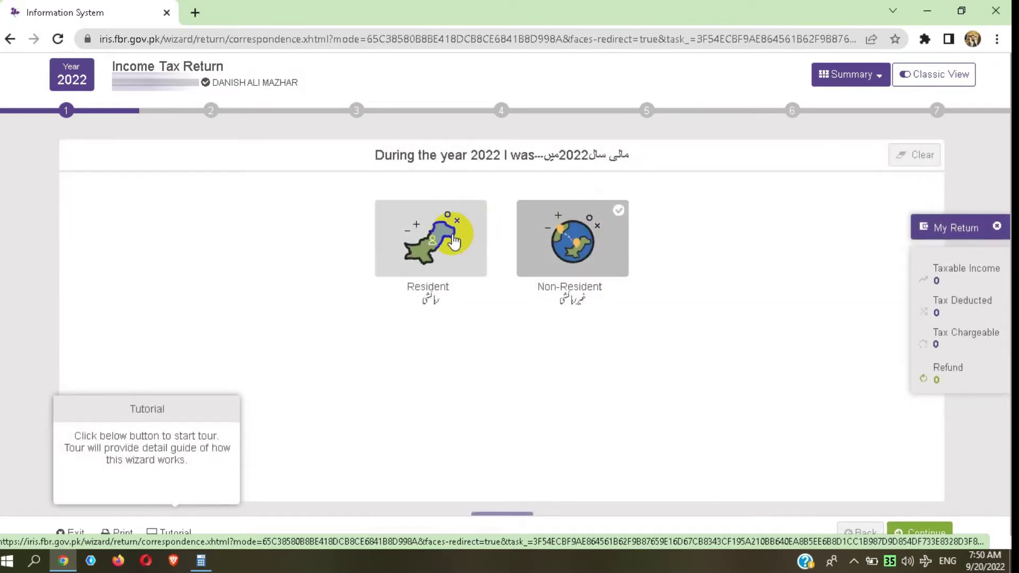
pyautogui.click(471, 226)
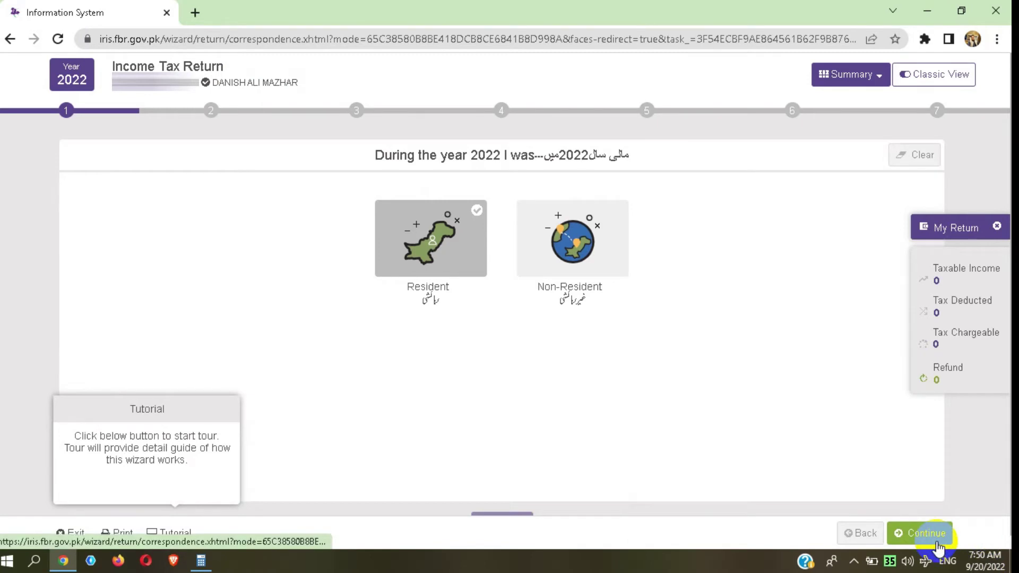
pyautogui.click(924, 538)
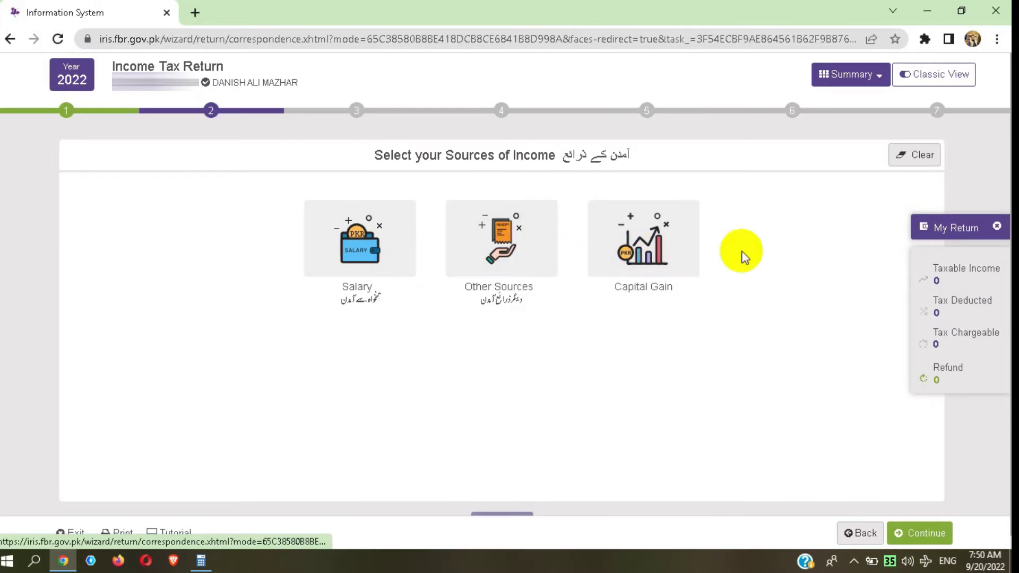
pyautogui.click(853, 561)
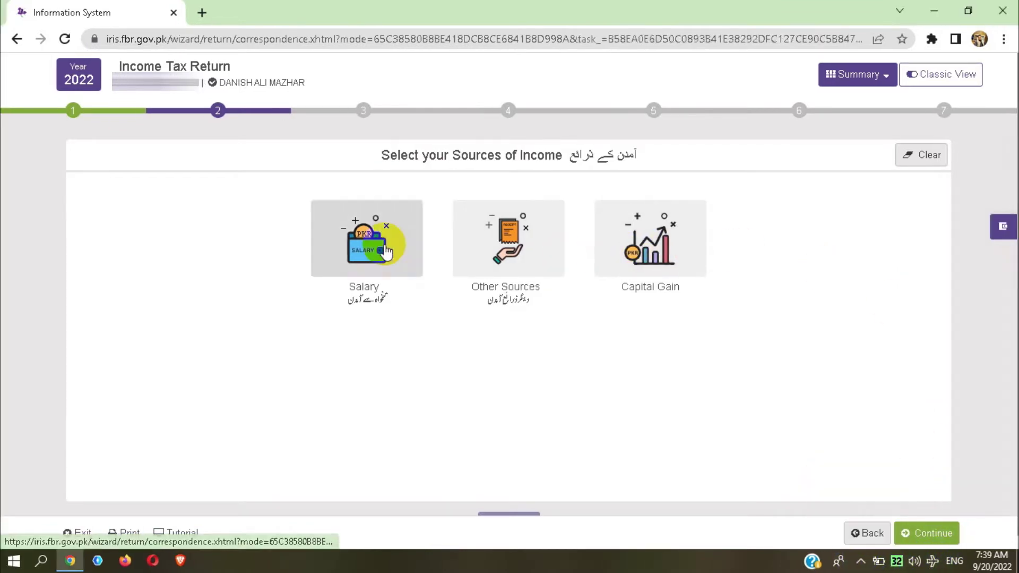
# Step: In the Salary source, save a total annual salary of 1,685,027 and a deduction of 71,483 for Salary of Employees u/s 149
pyautogui.click(386, 251)
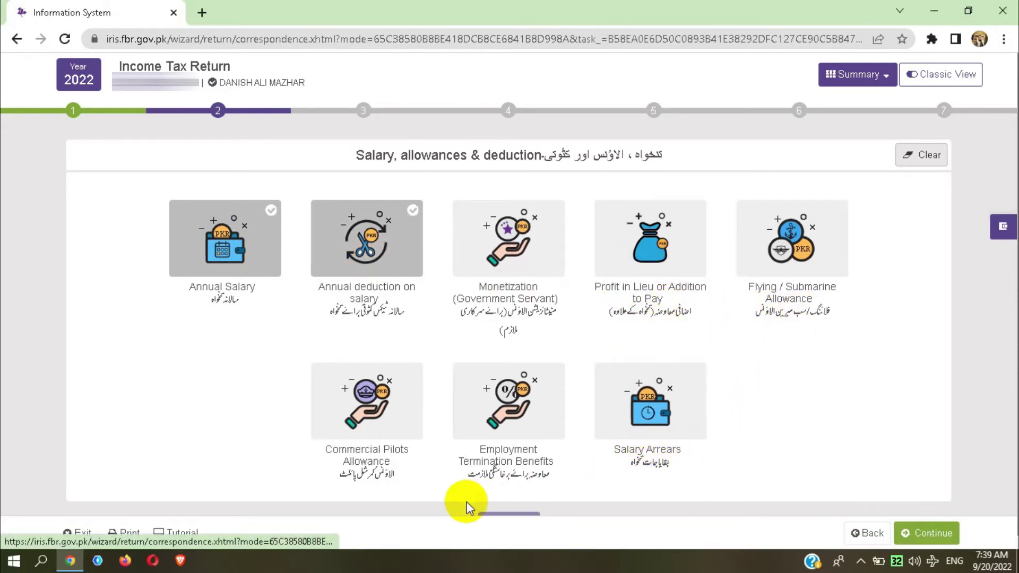
pyautogui.click(238, 228)
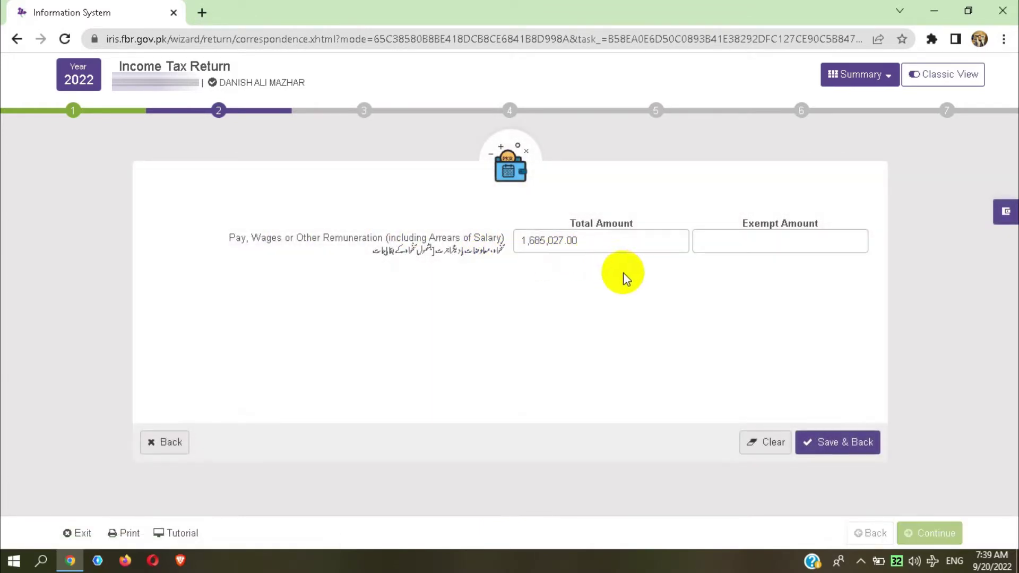
pyautogui.click(848, 451)
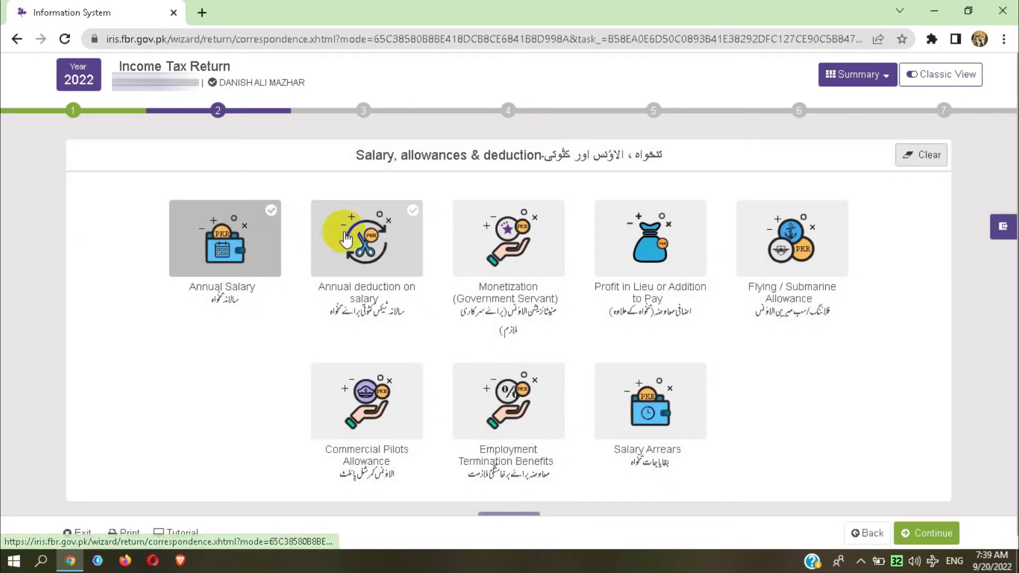
pyautogui.click(371, 239)
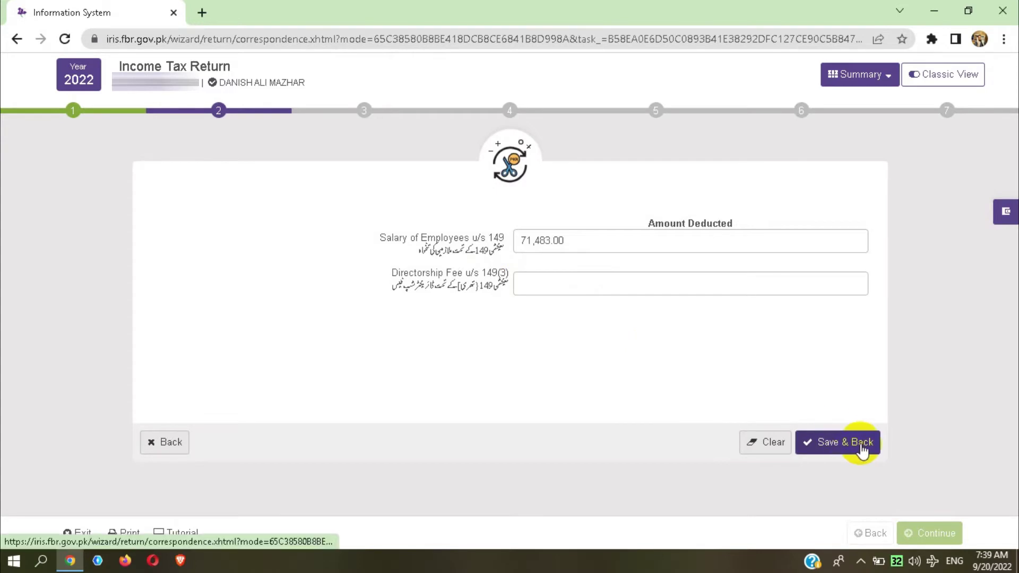
pyautogui.click(854, 450)
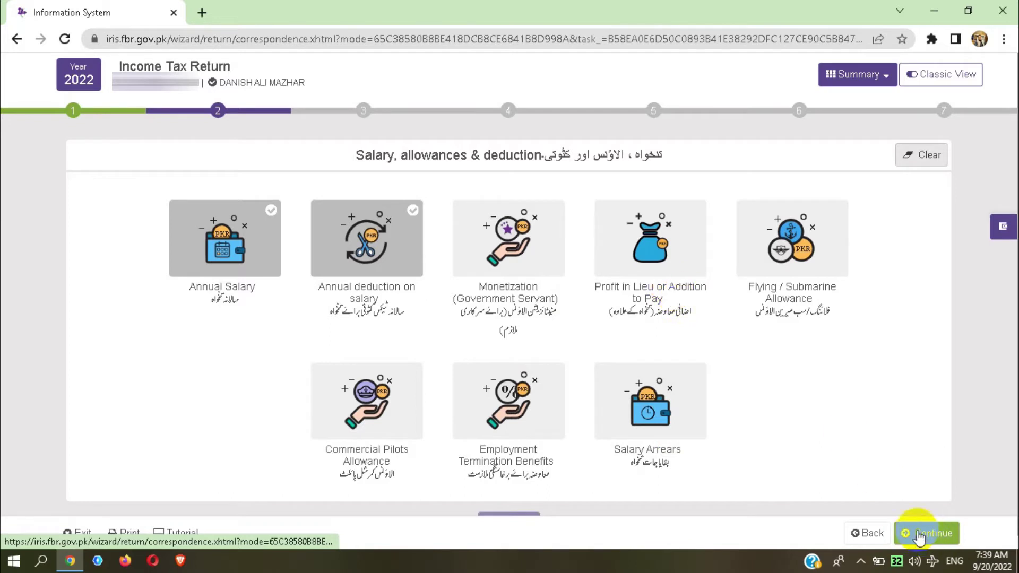
# Step: Review the Profit in Lieu or Addition to Pay form and the Other Sources income categories without entering amounts
pyautogui.click(694, 287)
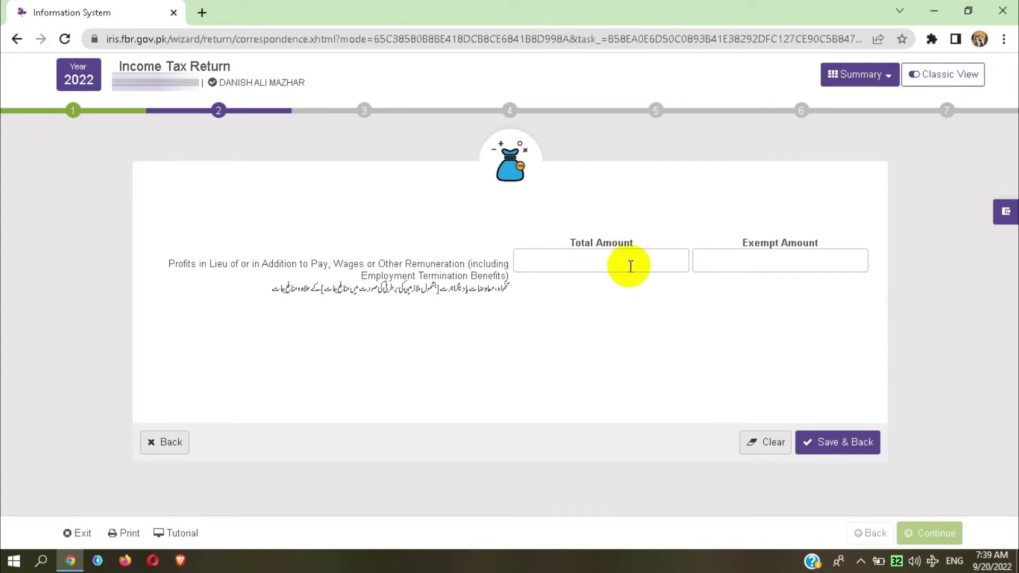
pyautogui.click(857, 447)
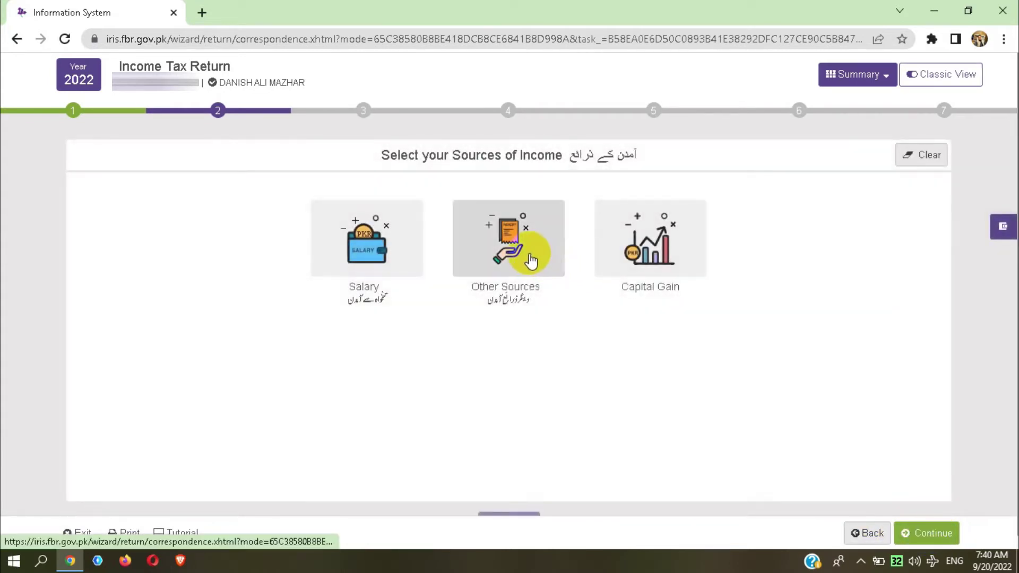
pyautogui.click(530, 259)
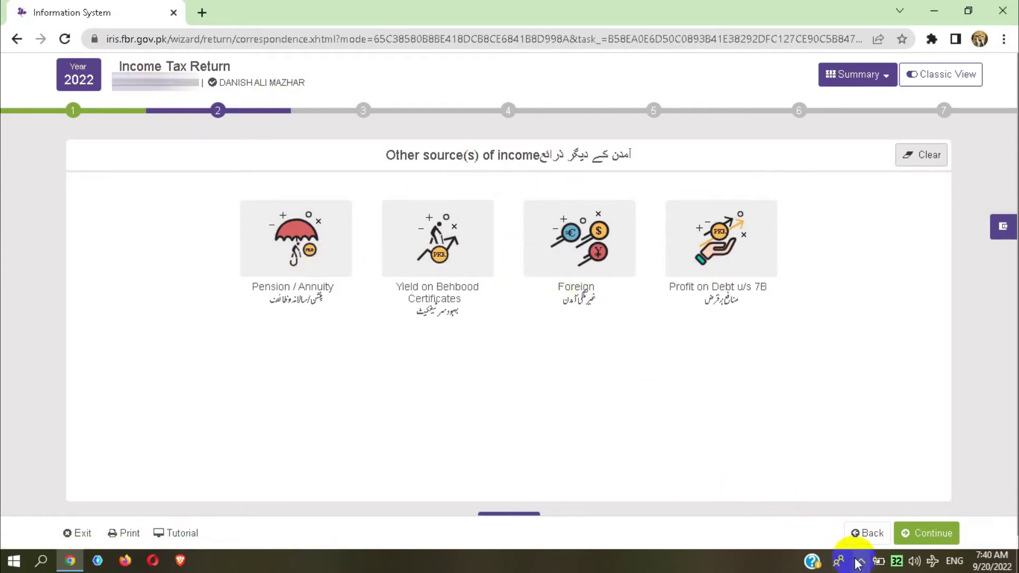
pyautogui.click(865, 537)
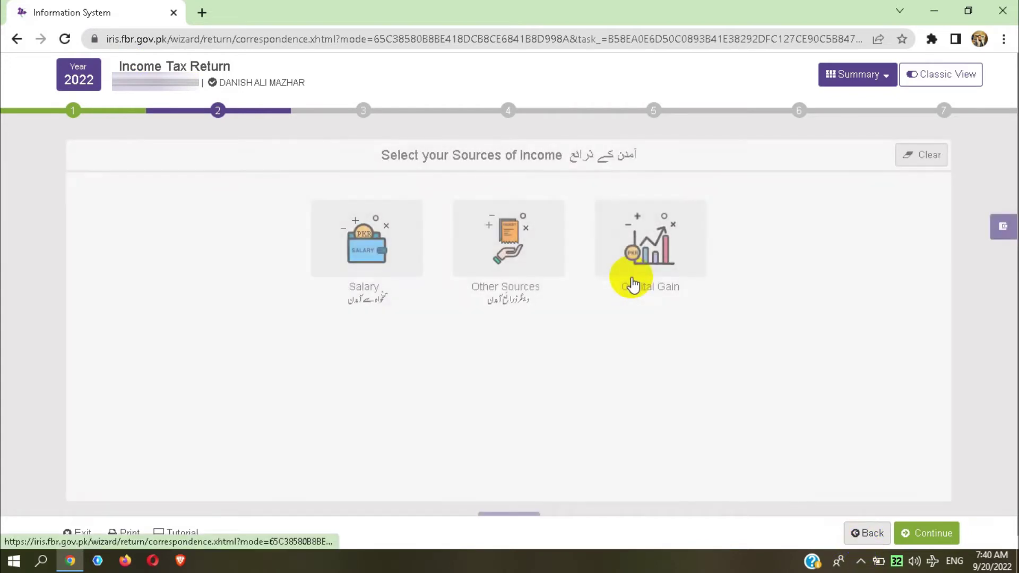
# Step: Examine the capital gain forms for immovable property u/s 37(3A) and for securities, and return to the sources of income
pyautogui.click(642, 260)
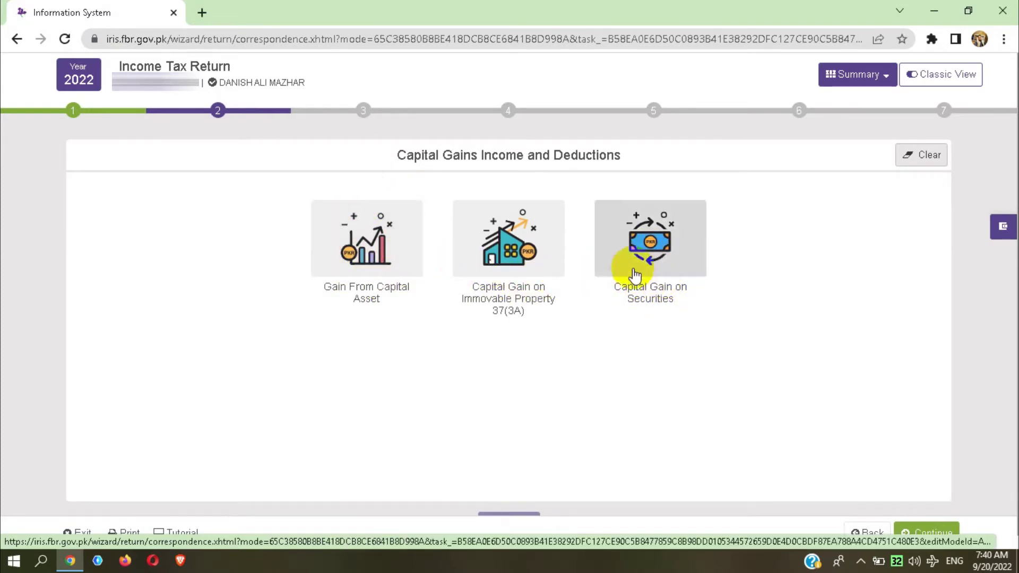
pyautogui.click(522, 253)
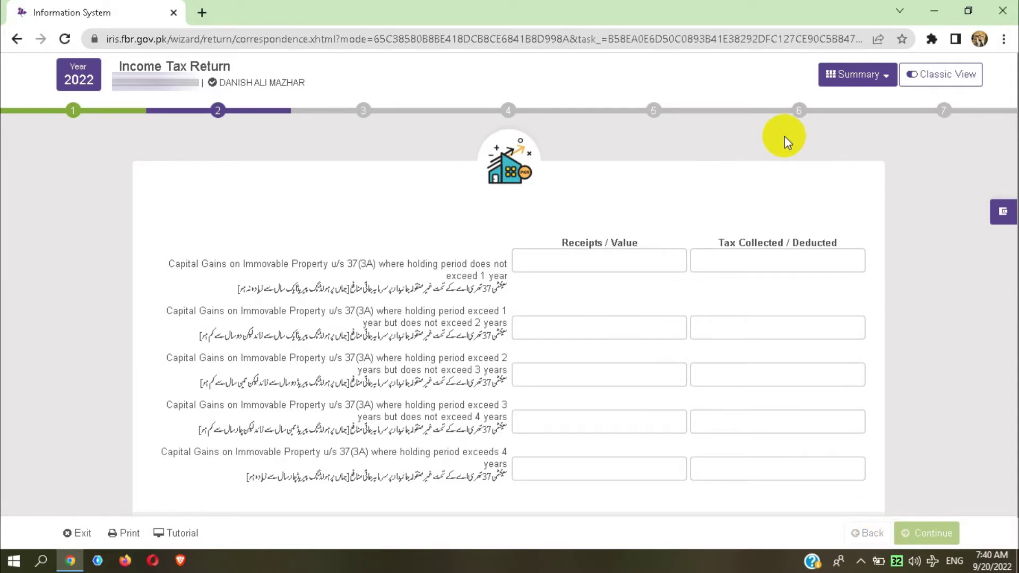
pyautogui.click(217, 109)
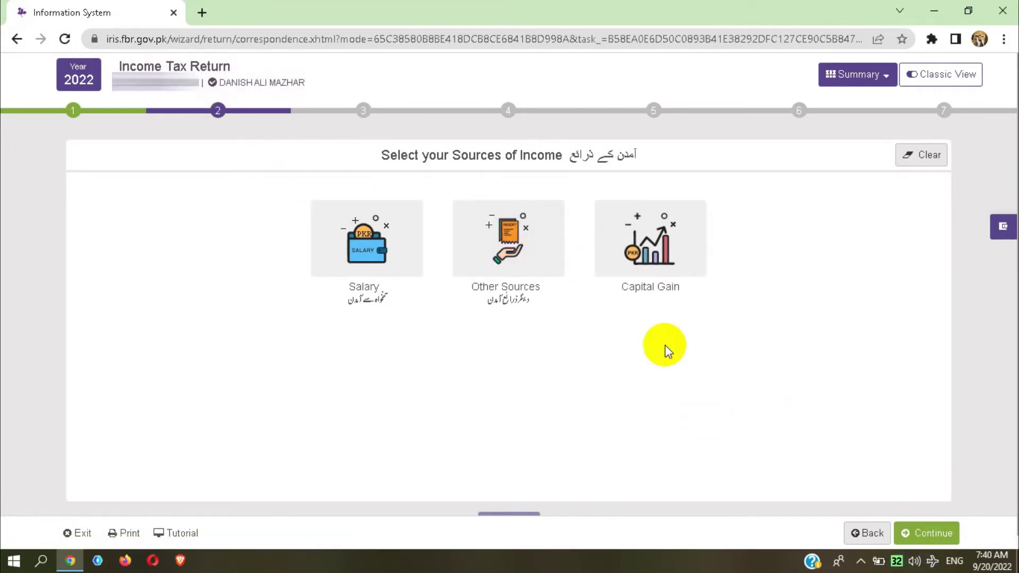
pyautogui.click(633, 254)
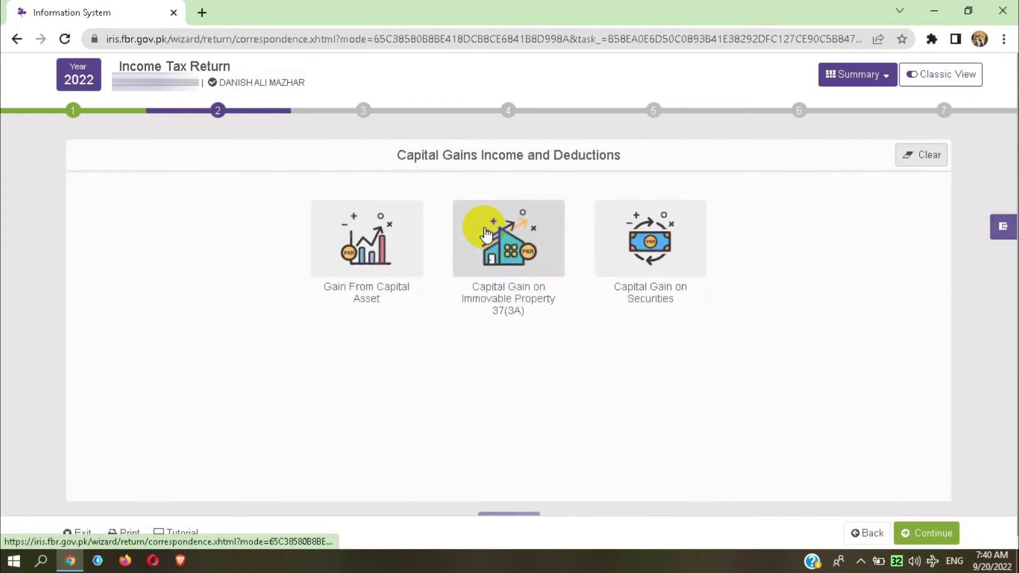
pyautogui.click(675, 275)
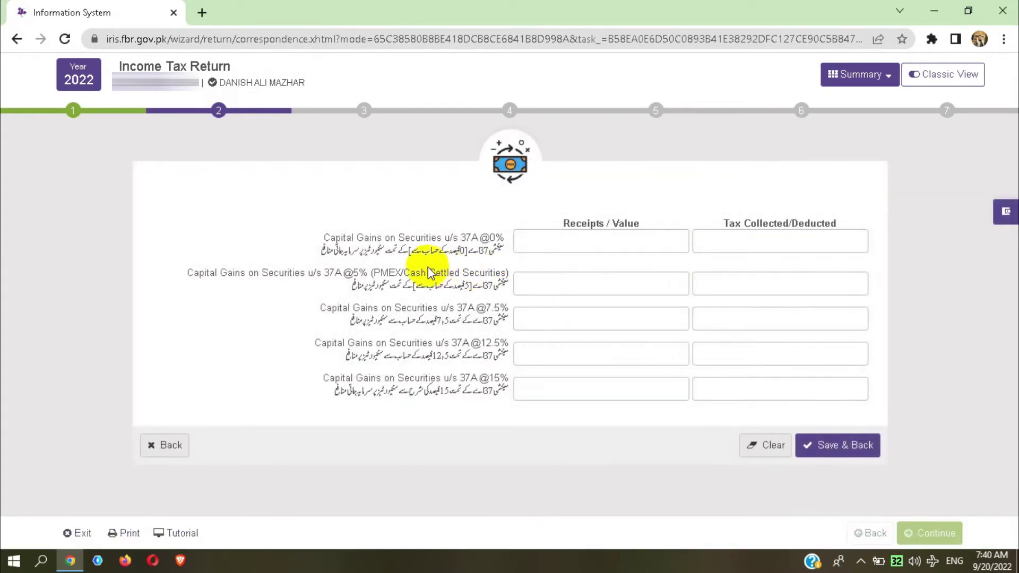
pyautogui.click(220, 113)
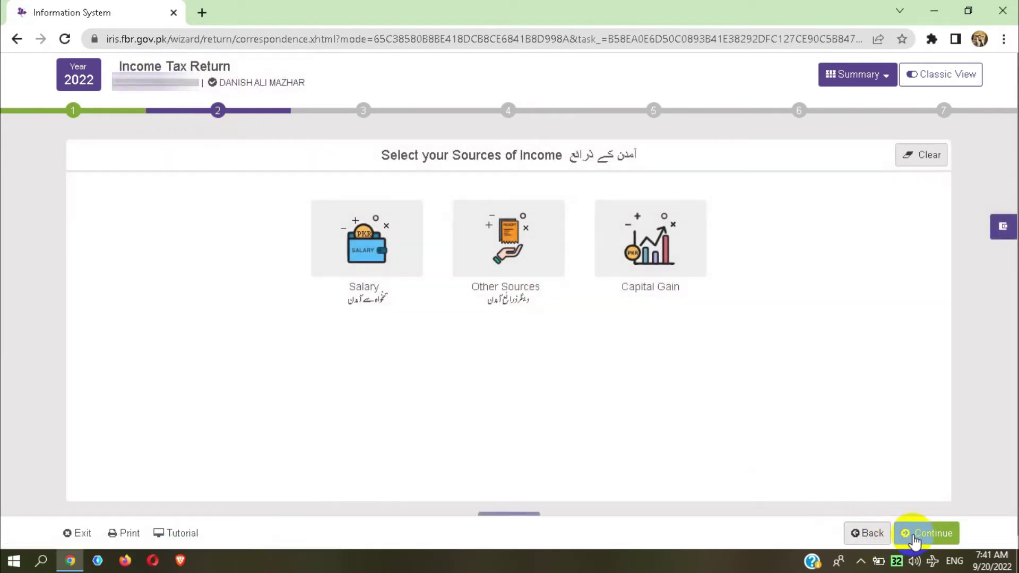
# Step: Proceed to the tax reductions and credits and save a Zakat u/s 60 total amount of 20,000
pyautogui.click(914, 540)
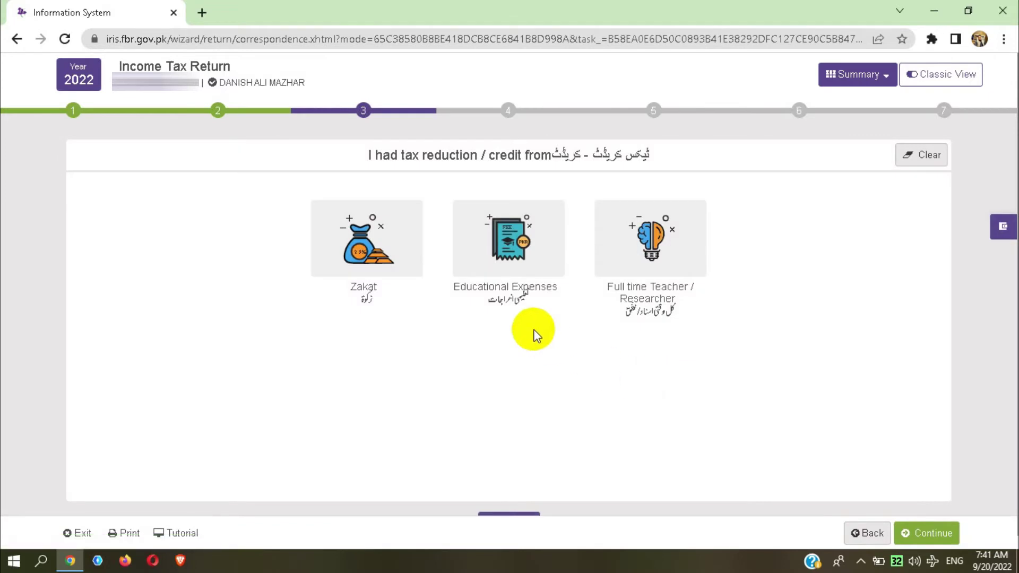
pyautogui.click(352, 254)
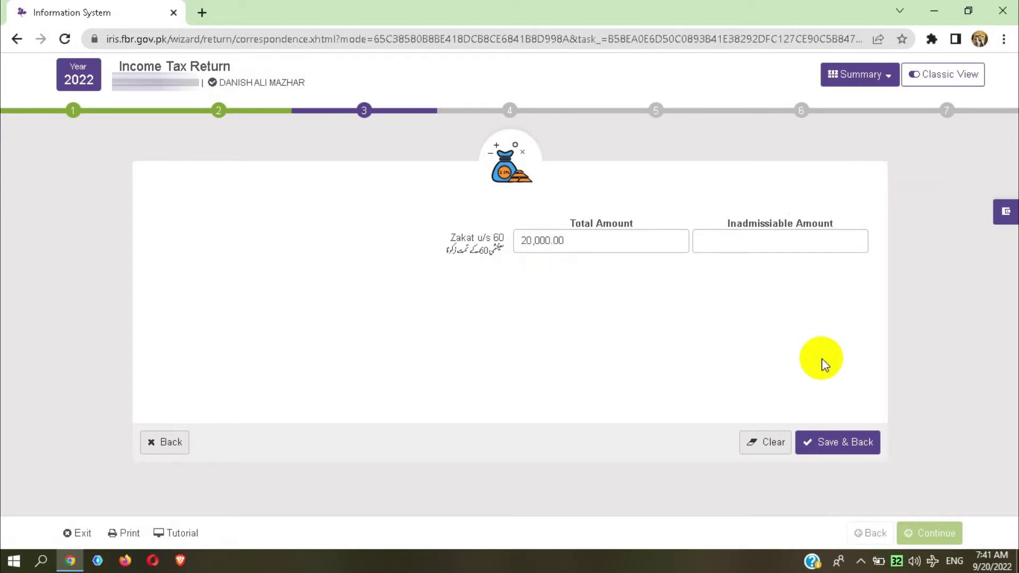
pyautogui.click(849, 443)
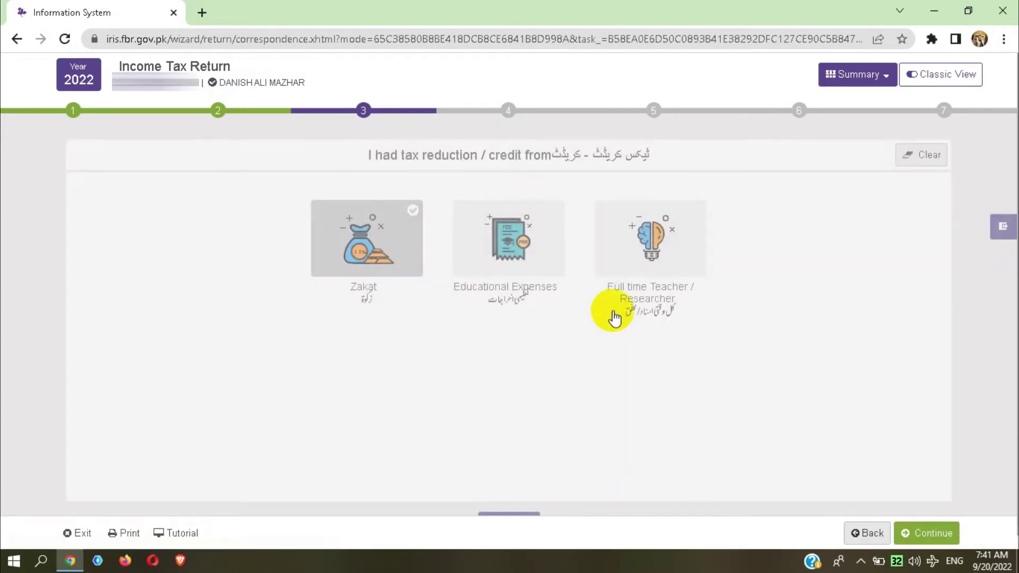
# Step: Enter 300,000 as the total Educational Expenses u/s 60D and save the entry
pyautogui.click(534, 260)
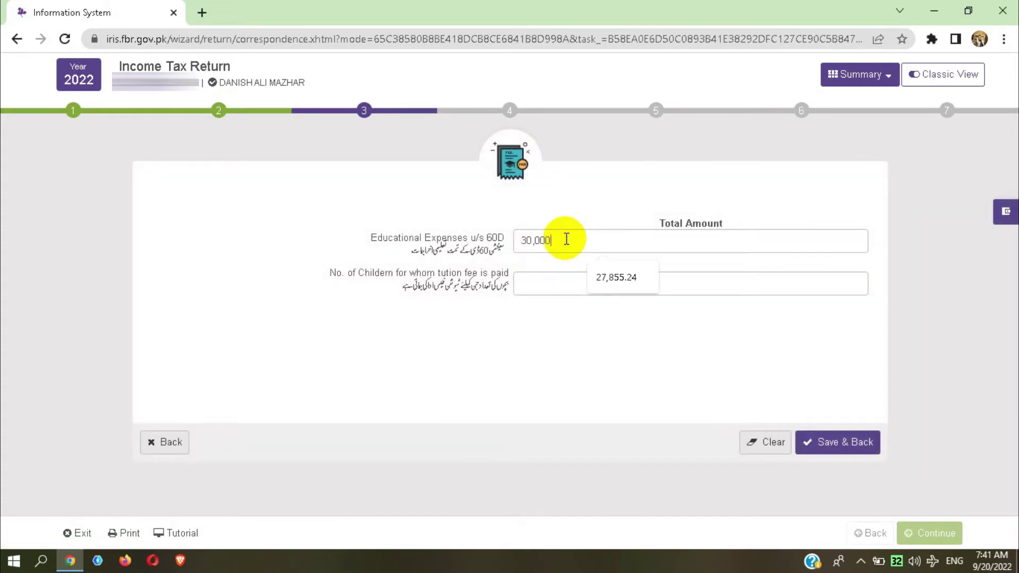
pyautogui.click(603, 334)
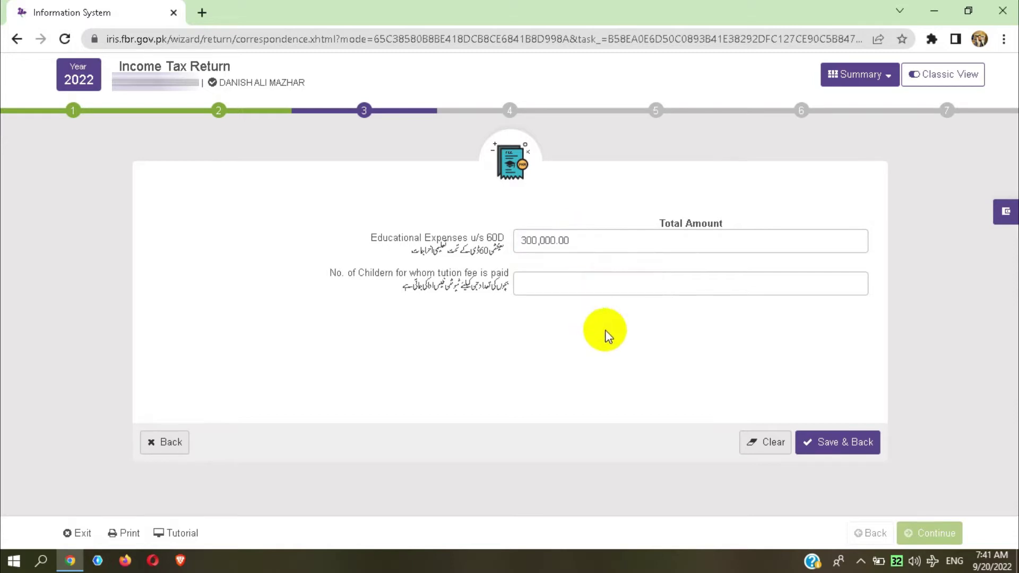
pyautogui.doubleClick(837, 448)
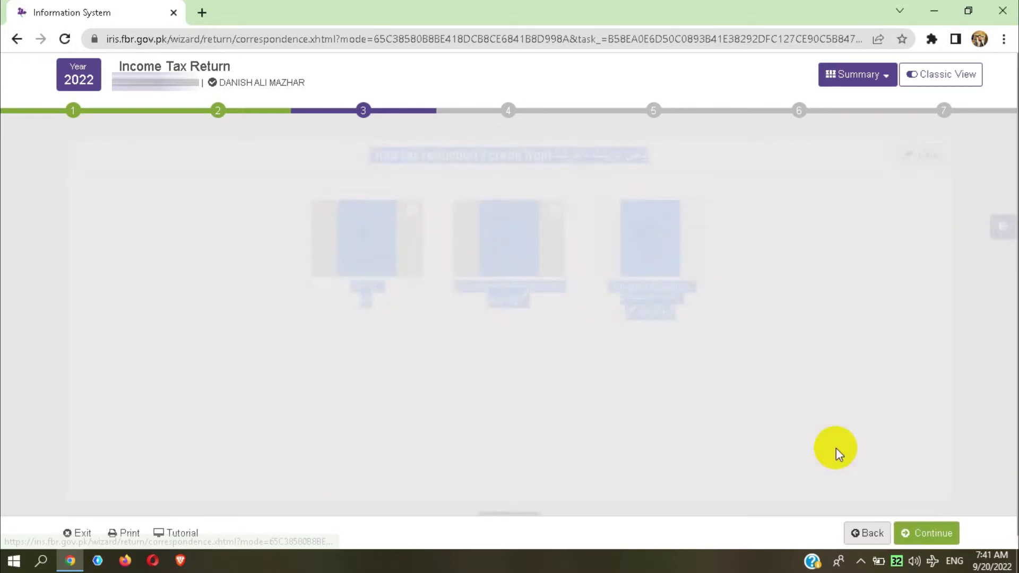
# Step: Open the Full time Teacher / Researcher tax reduction form and multiply 70000 by 0.4 in Calculator
pyautogui.click(663, 260)
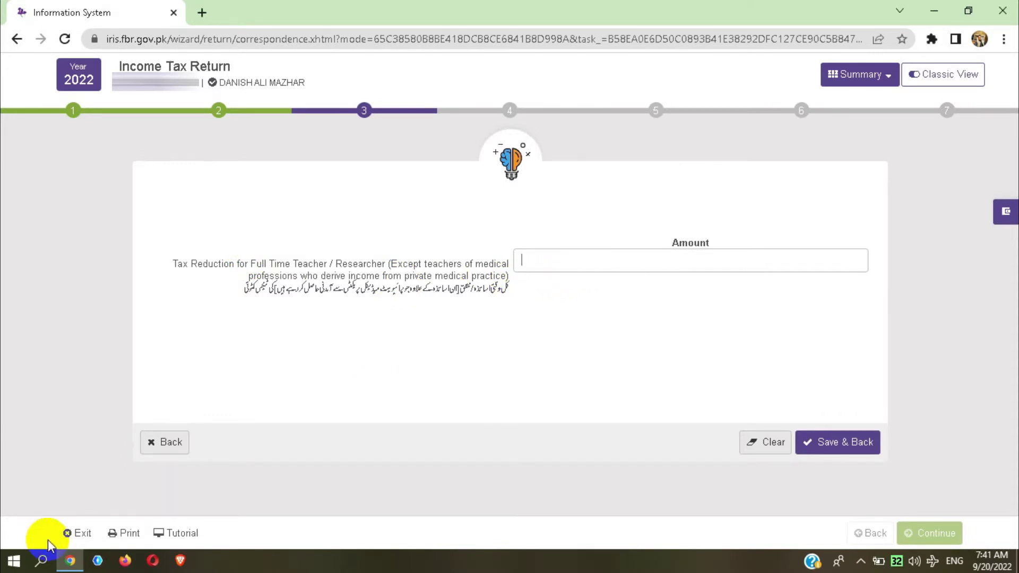
pyautogui.click(42, 562)
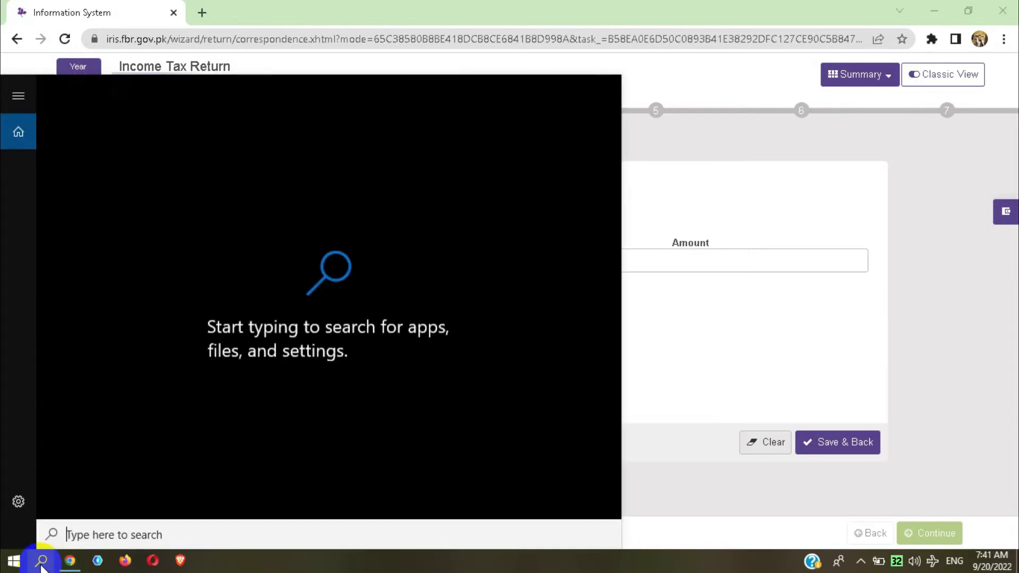
pyautogui.write('calc')
pyautogui.press('Return')
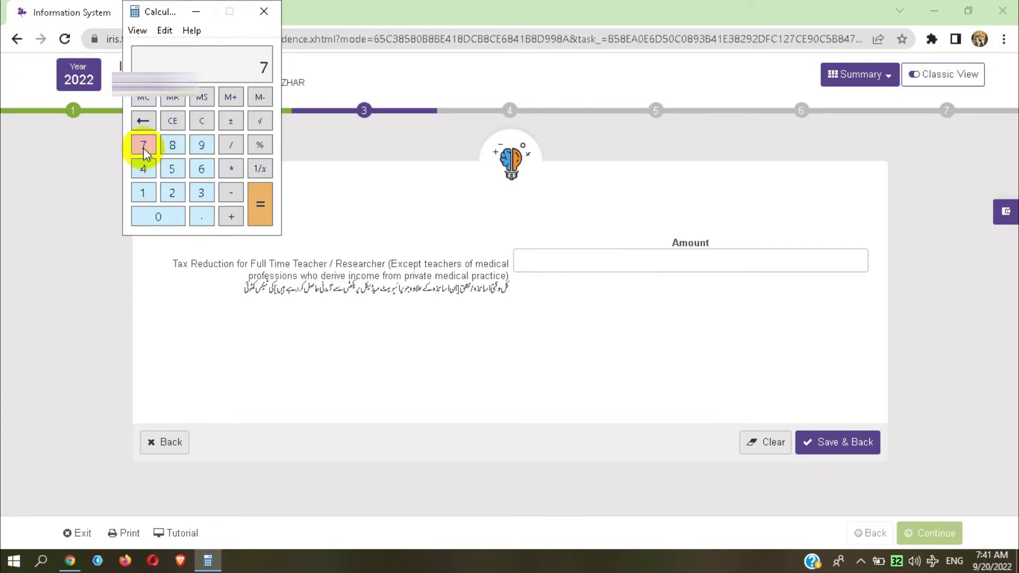
pyautogui.click(168, 219)
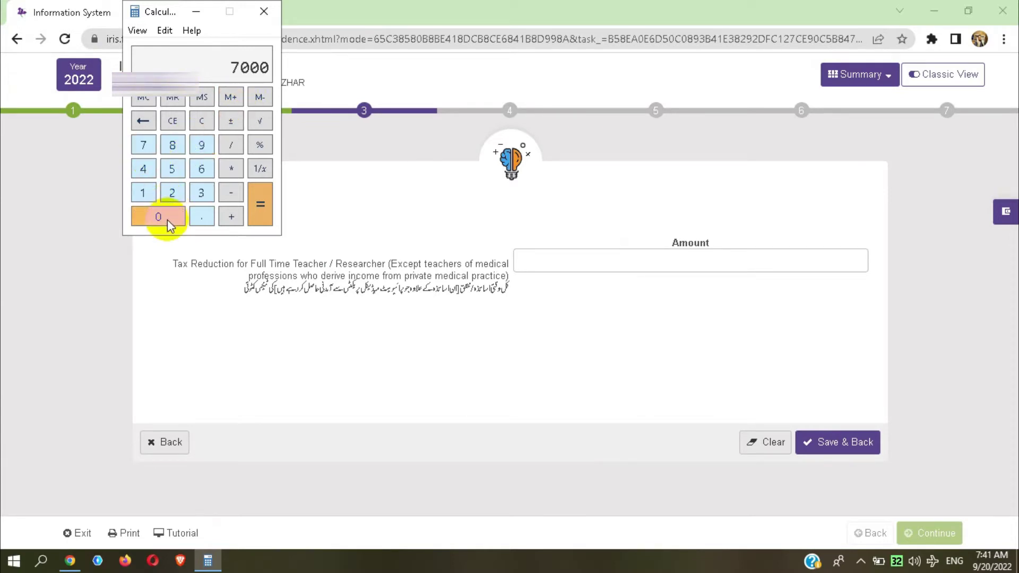
pyautogui.click(168, 218)
pyautogui.click(167, 218)
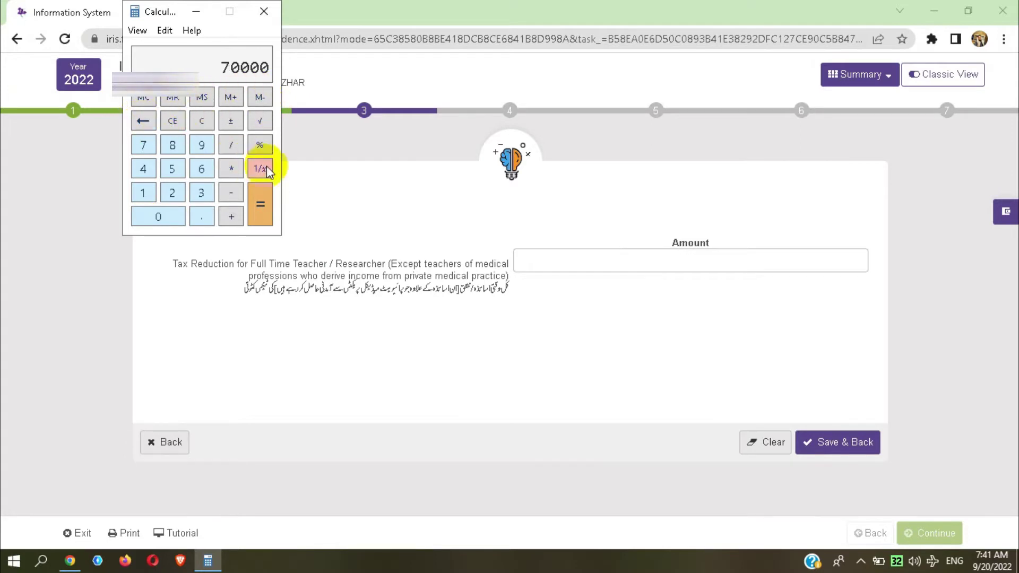
pyautogui.click(233, 169)
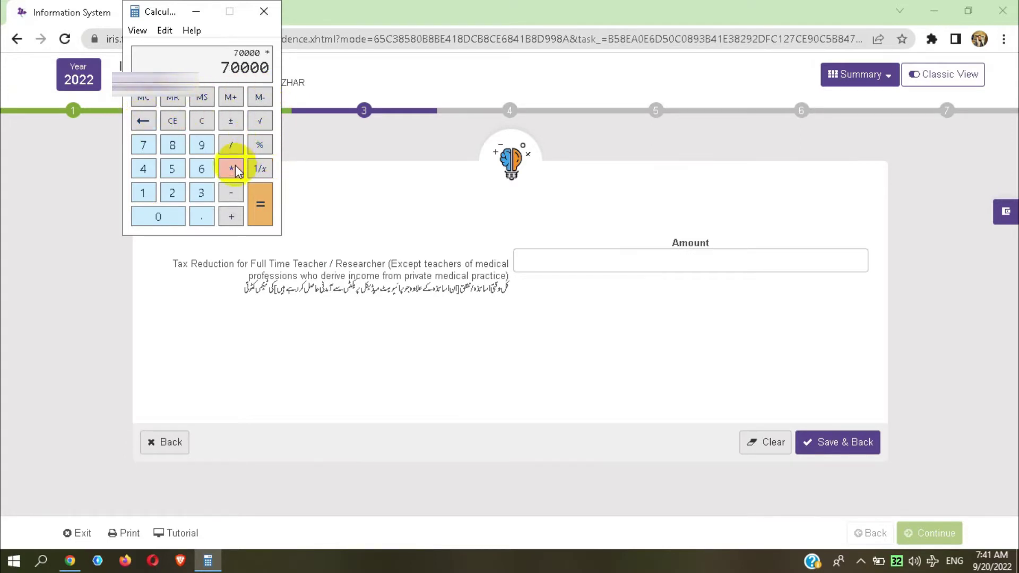
pyautogui.click(200, 217)
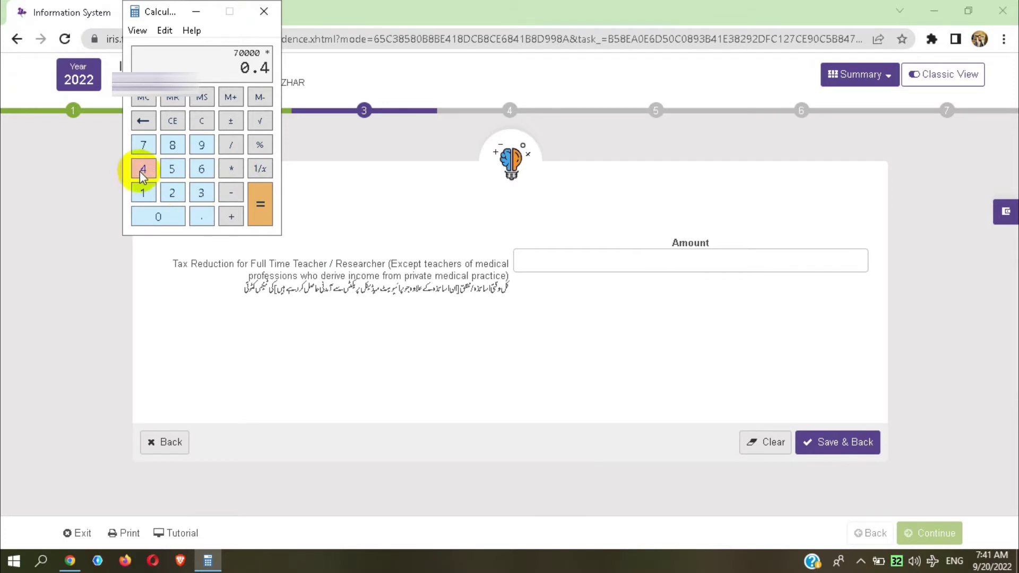
pyautogui.click(260, 215)
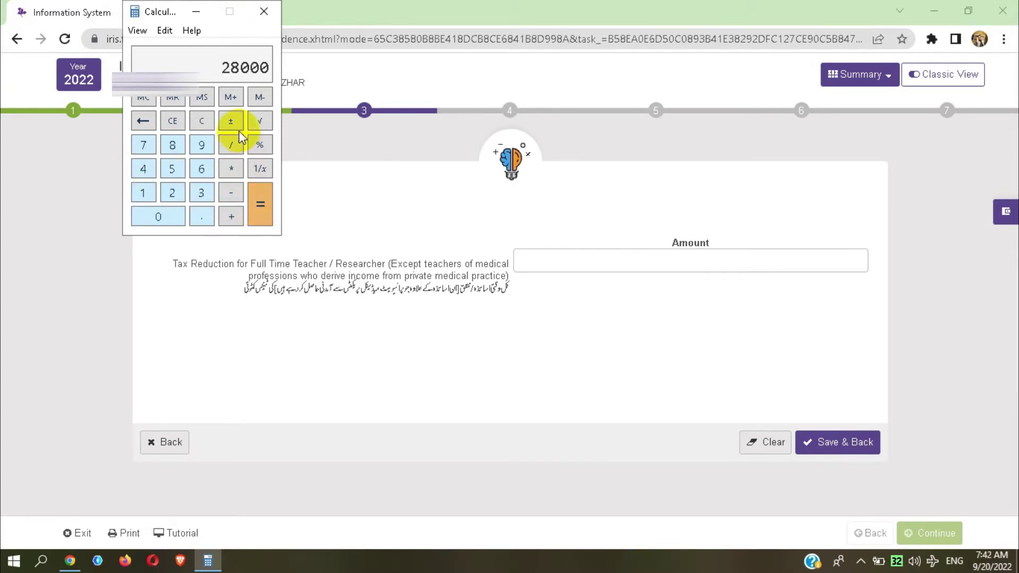
# Step: Save 28,000 as the Full Time Teacher / Researcher tax reduction and continue to the tax deductions
pyautogui.click(576, 259)
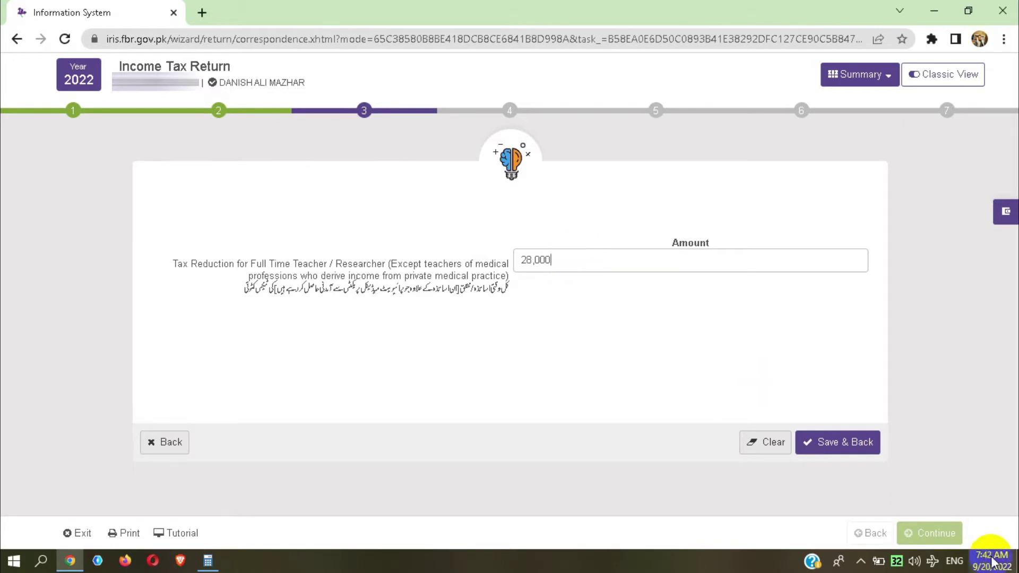
pyautogui.click(852, 445)
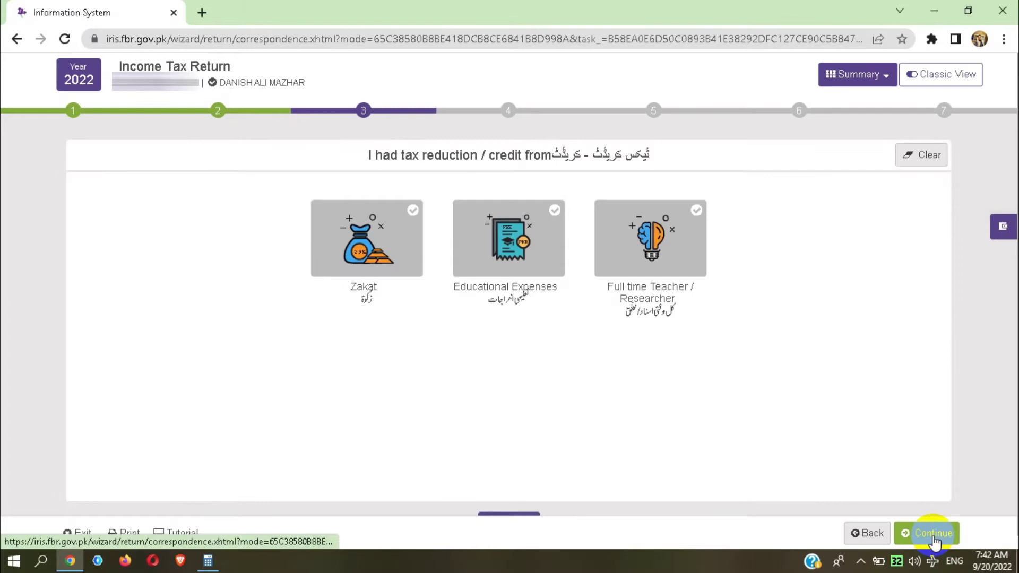
pyautogui.click(934, 534)
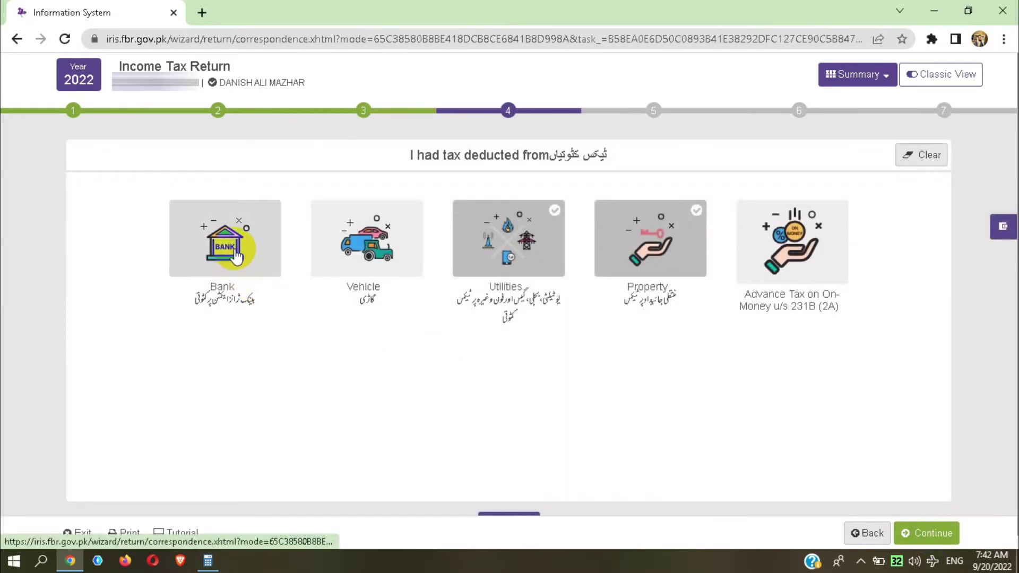
# Step: Review the bank Cash Withdrawal and vehicle Sale deduction forms without entering amounts, and return to the tax deduction categories
pyautogui.click(249, 265)
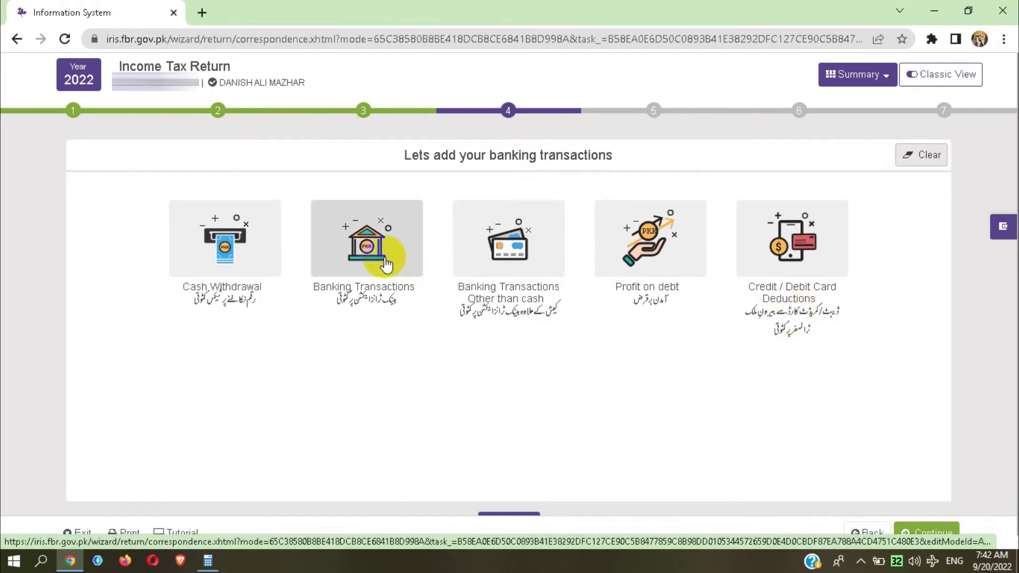
pyautogui.click(231, 298)
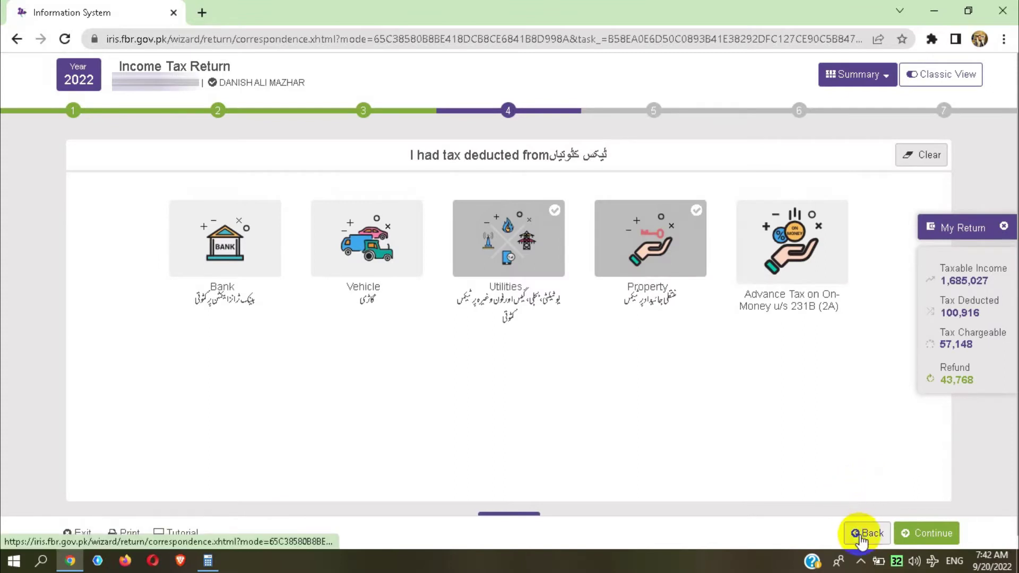
pyautogui.click(370, 254)
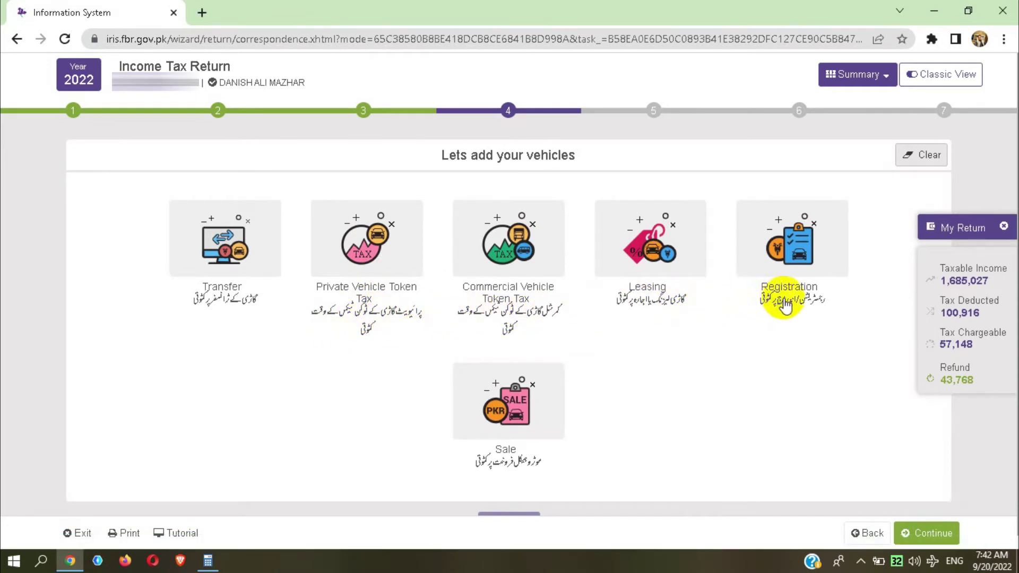
pyautogui.click(519, 417)
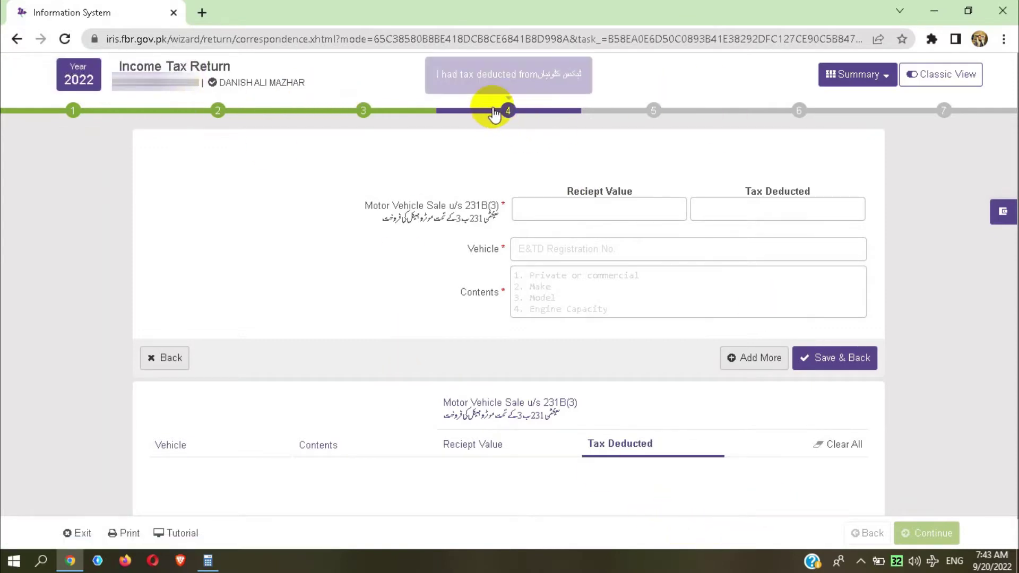
pyautogui.click(510, 111)
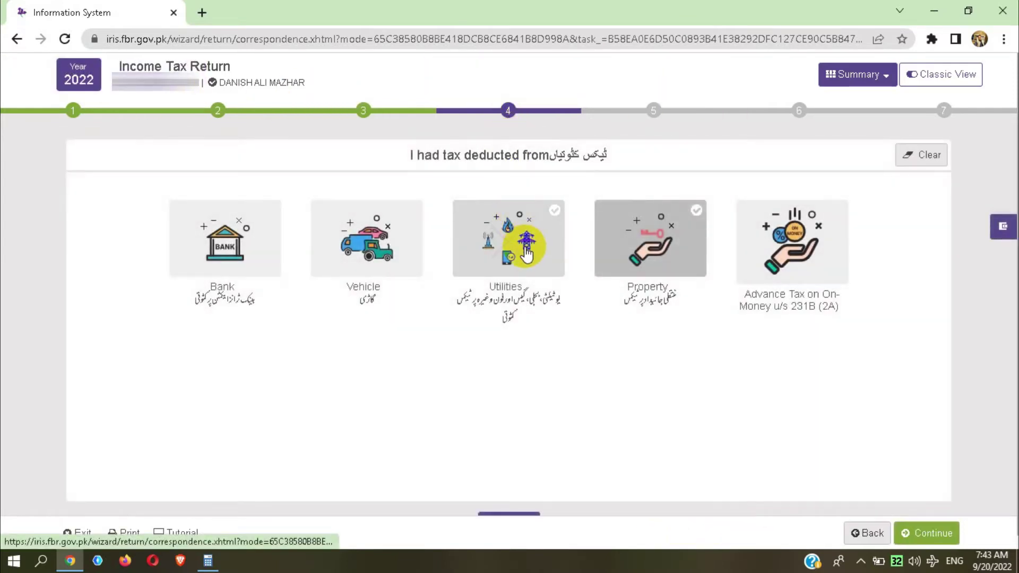
# Step: Examine the existing Internet Bill u/s 236(1)(d) entry under Utilities and return to the tax deduction categories
pyautogui.click(528, 252)
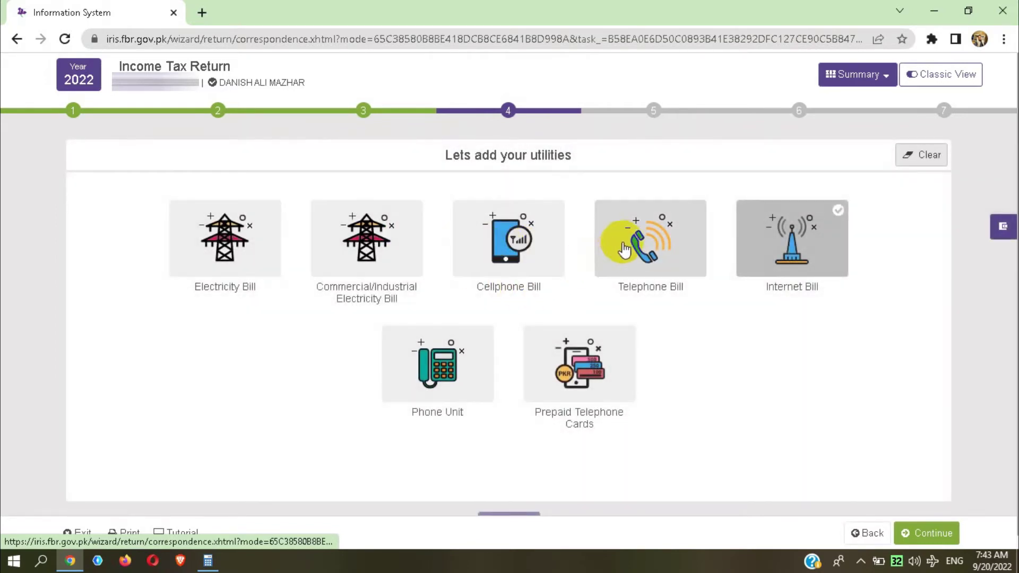
pyautogui.click(778, 245)
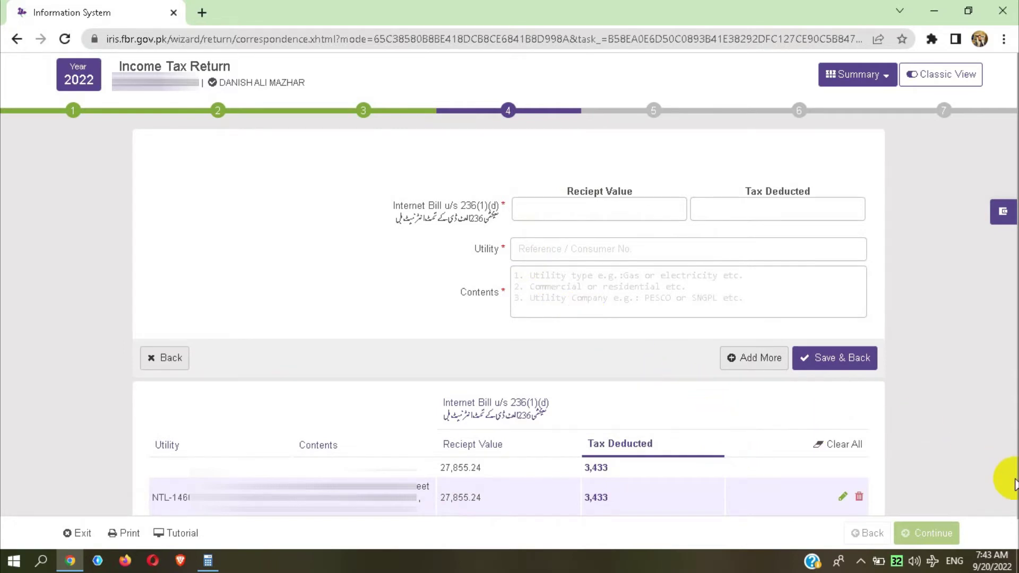
pyautogui.click(508, 111)
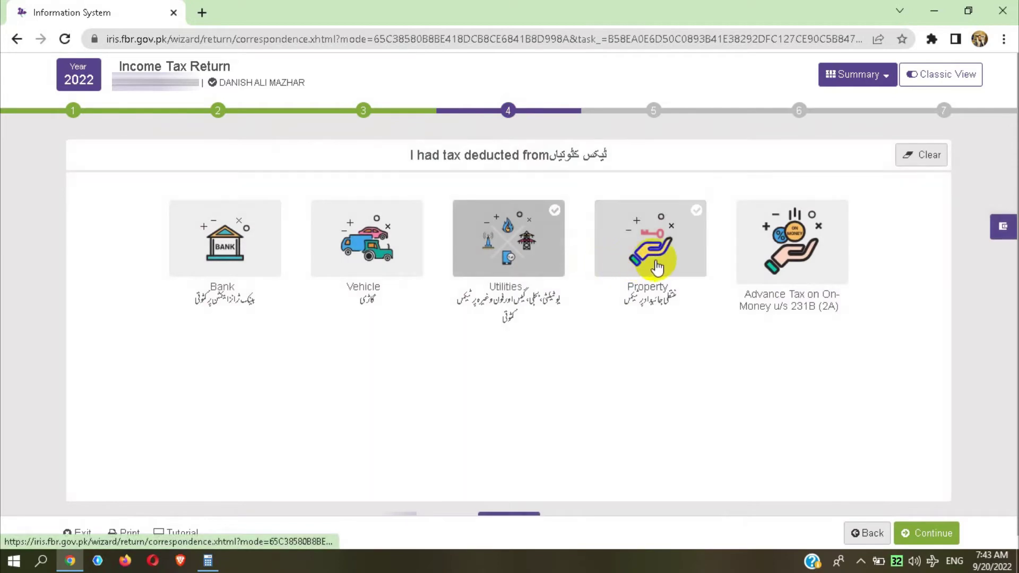
# Step: Enter 26,000 as tax deducted on Purchase / Transfer of Immovable Property u/s 236K and save the entry
pyautogui.click(657, 265)
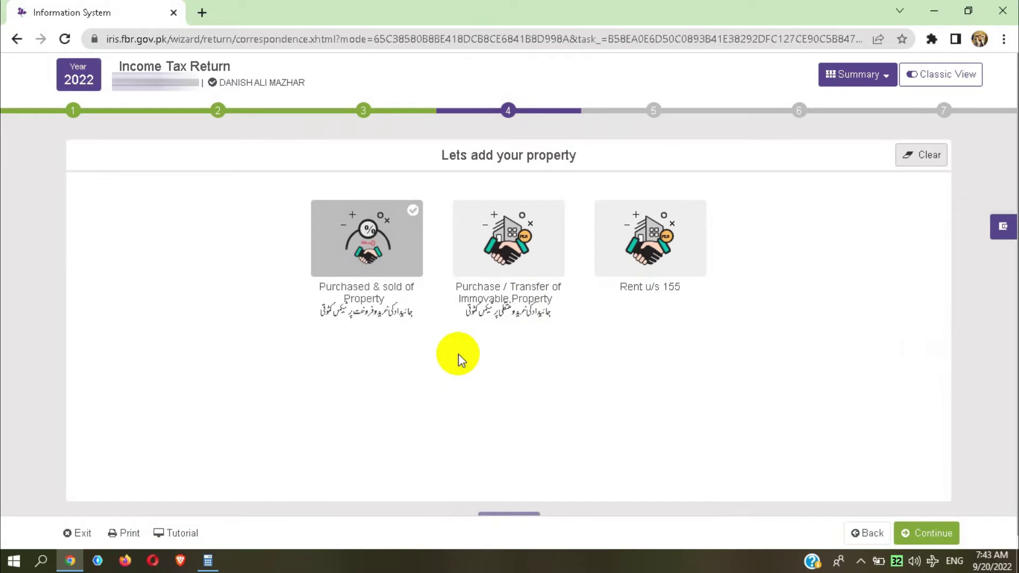
pyautogui.click(531, 234)
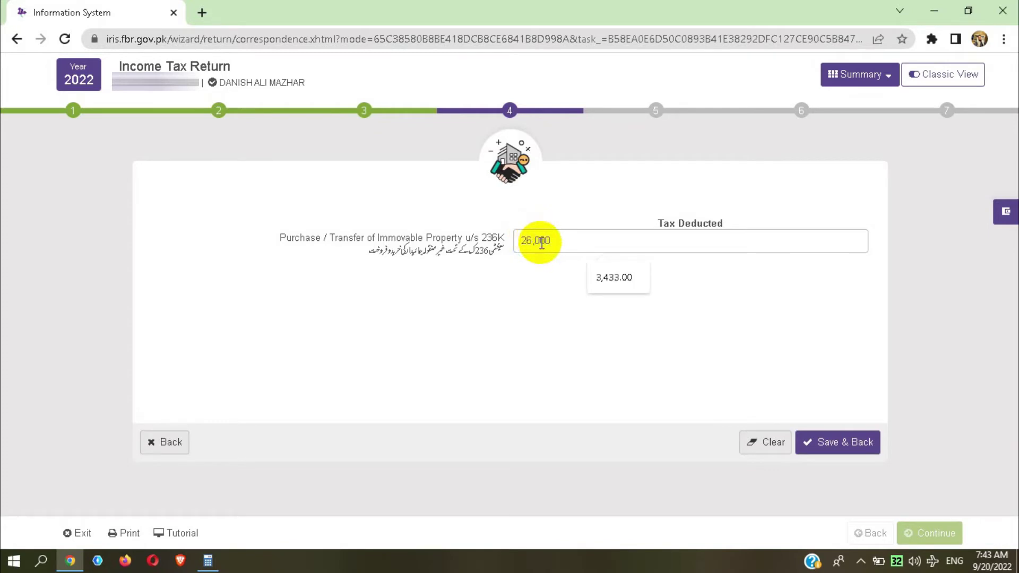
pyautogui.click(837, 444)
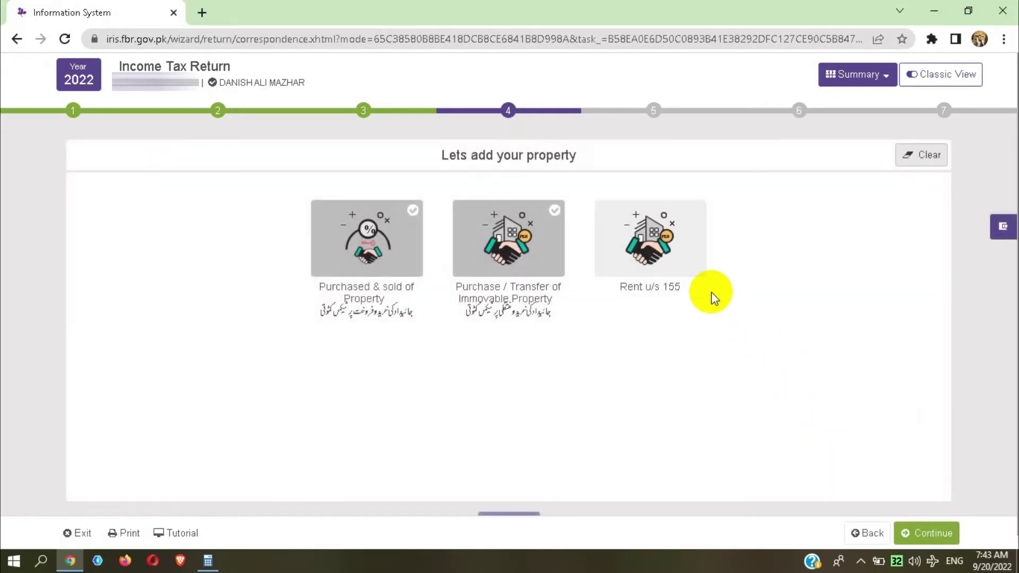
# Step: Review the Rent u/s 155 and Advance Tax on On-Money u/s 231B(2A) forms without entering amounts
pyautogui.click(681, 262)
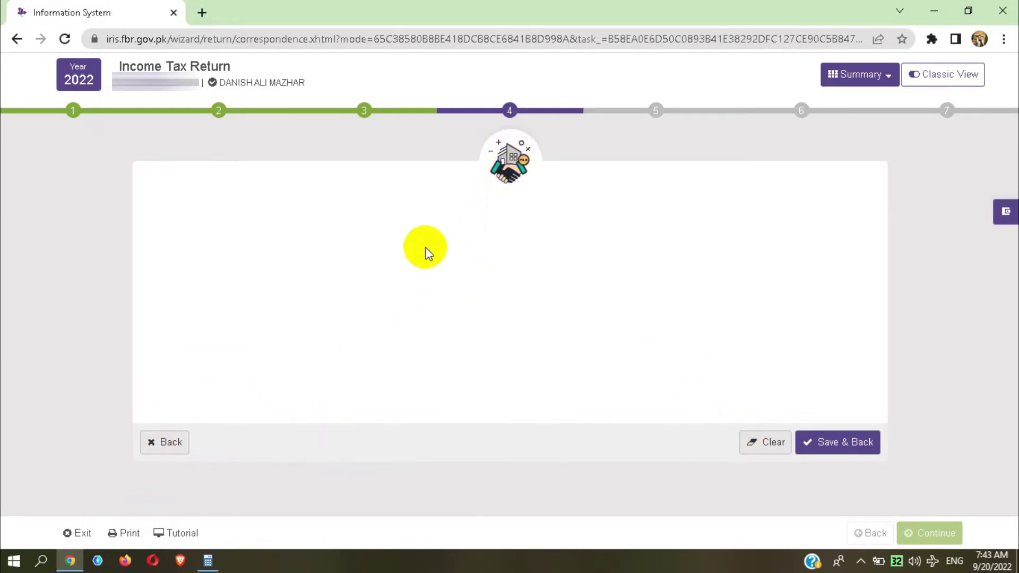
pyautogui.click(849, 443)
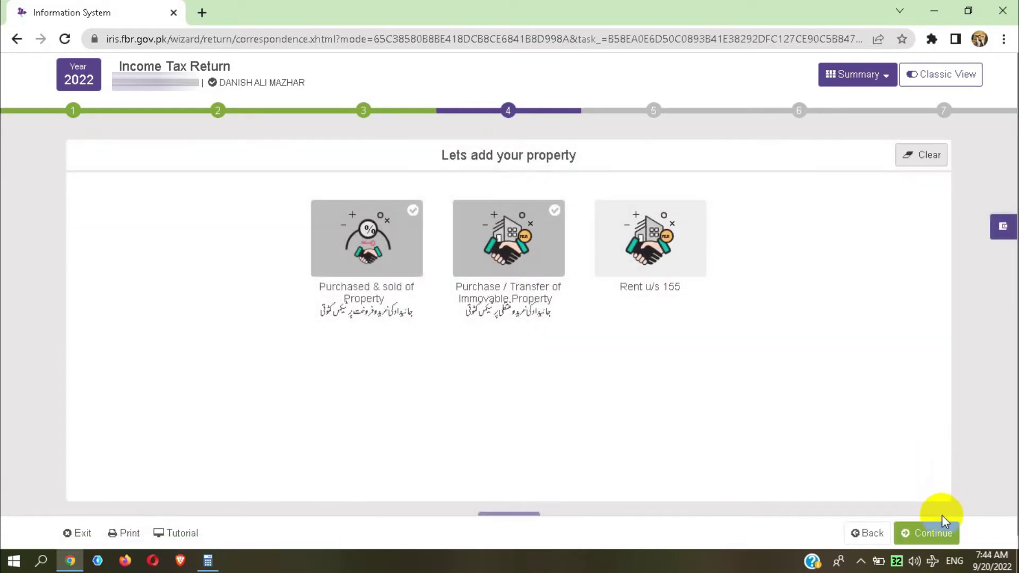
pyautogui.click(940, 533)
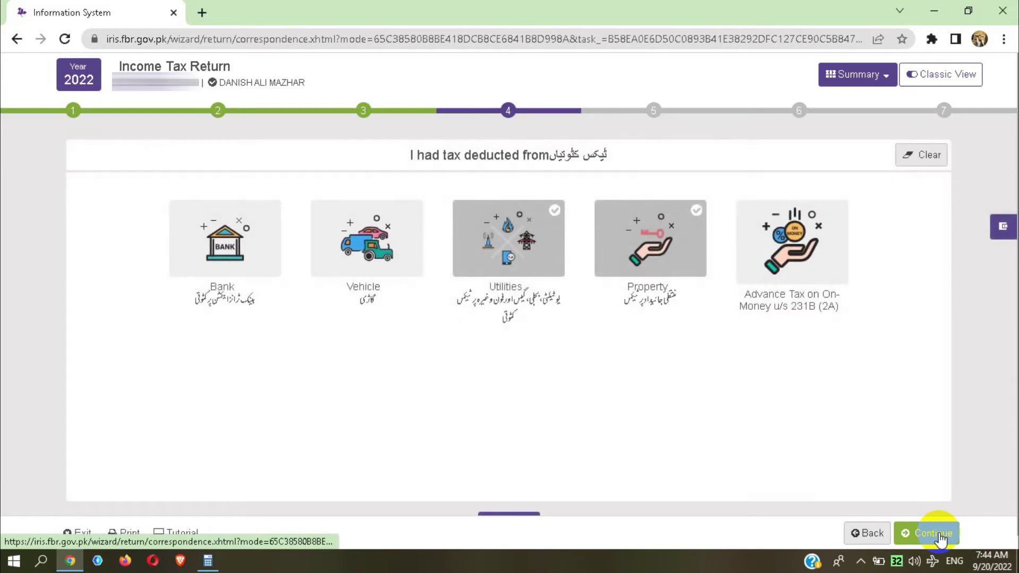
pyautogui.click(812, 262)
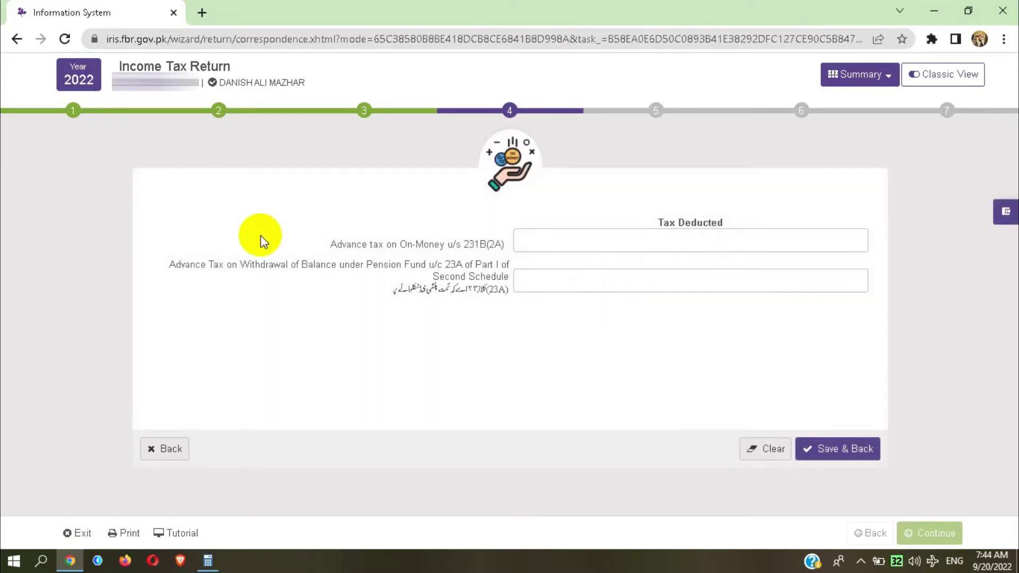
pyautogui.click(510, 109)
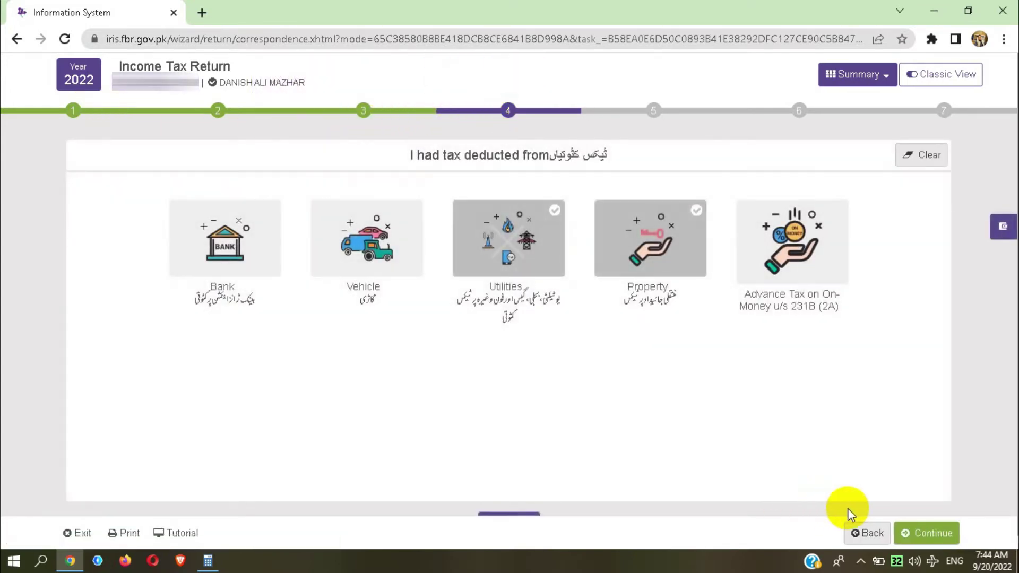
# Step: Continue to the wealth statement, examine the Motor Vehicle (Non-Business) entries under Assets, and return to its overview
pyautogui.click(925, 533)
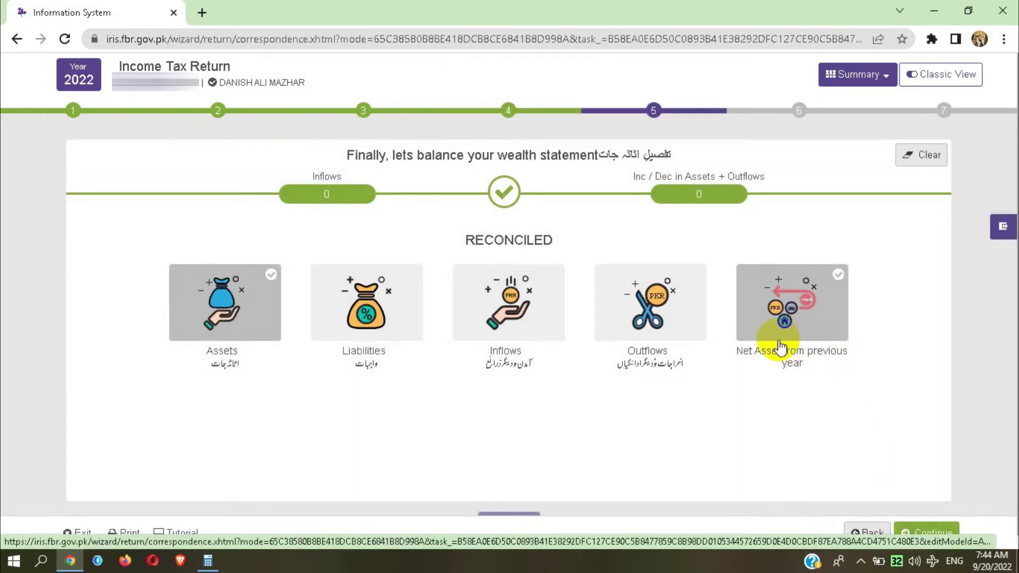
pyautogui.click(240, 311)
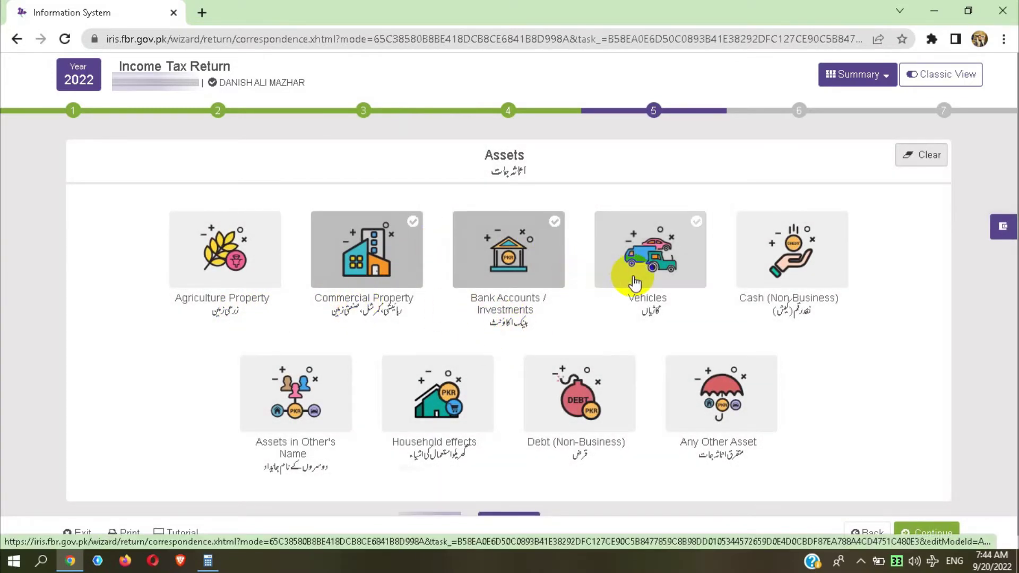
pyautogui.click(687, 254)
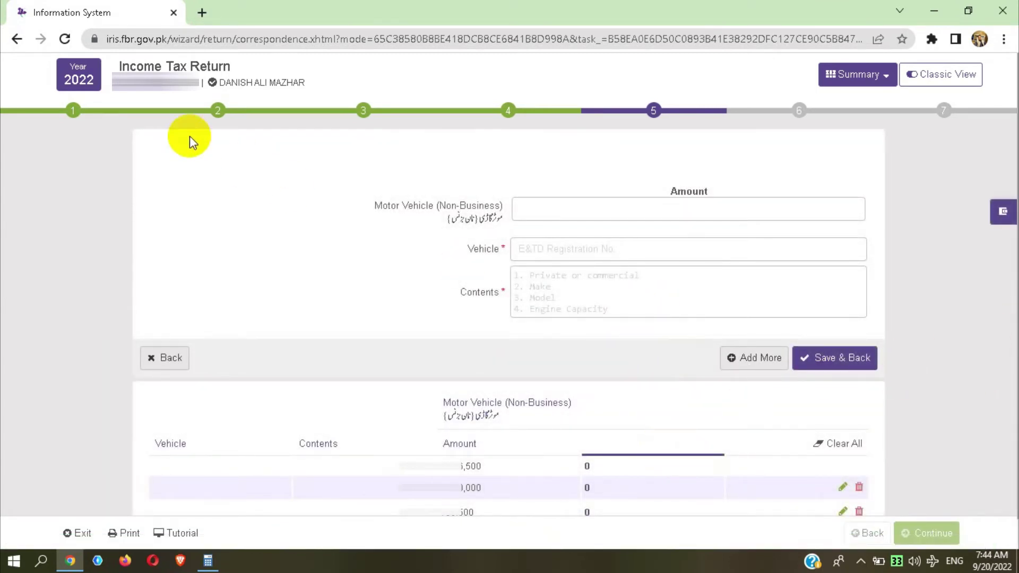
pyautogui.click(654, 111)
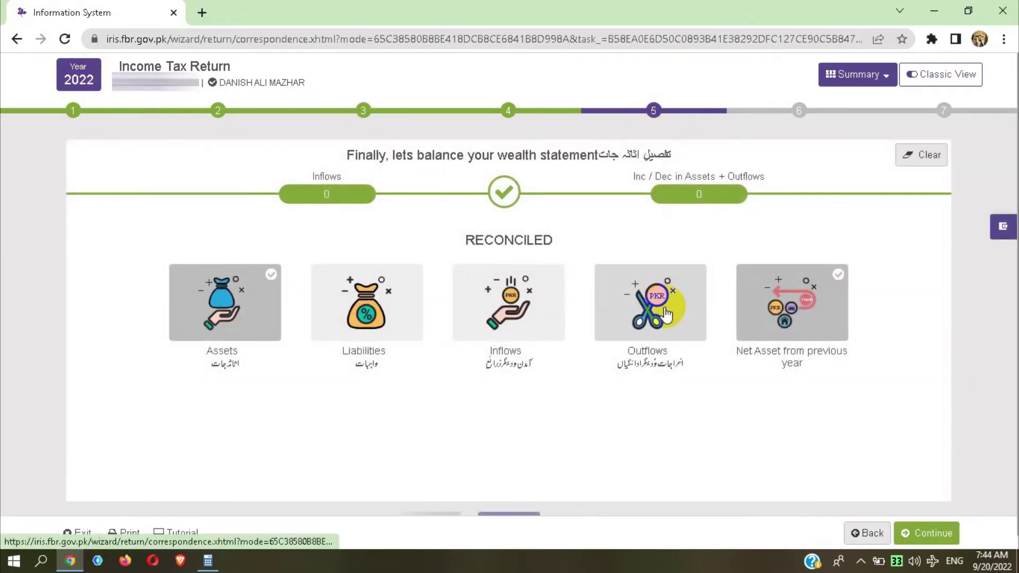
# Step: Open the personal expenses form under Outflows and set the Rent amount to 300,000
pyautogui.click(643, 318)
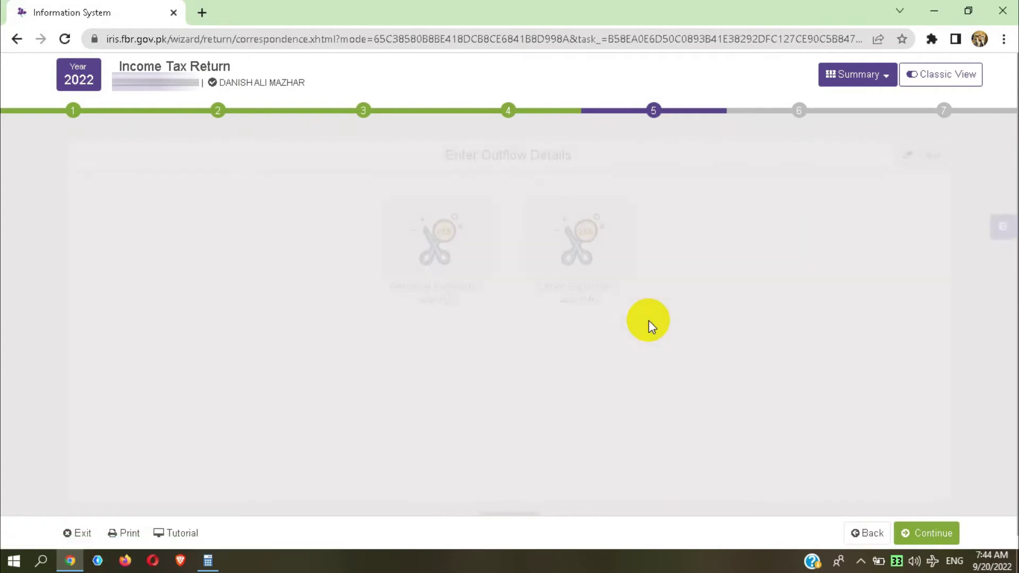
pyautogui.click(453, 251)
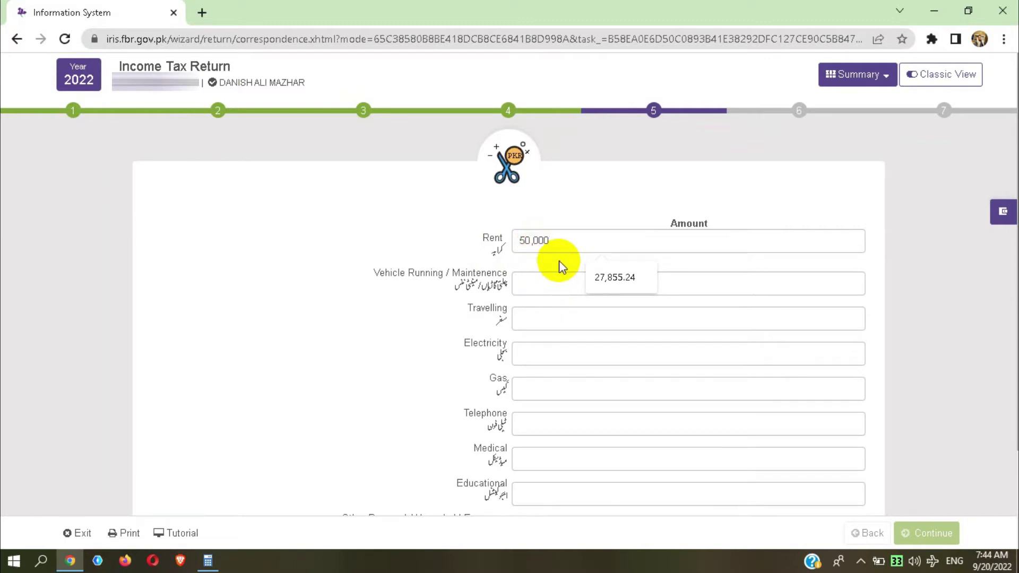
pyautogui.press('BackSpace')
pyautogui.press('BackSpace')
pyautogui.press('BackSpace')
pyautogui.press('BackSpace')
pyautogui.write('300,000')
# Step: Enter 200,000 for Vehicle Running / Maintenance, 50,000 for Travelling, 150,000 for Electricity, 50,000 for Gas and 24,000 for Telephone
pyautogui.click(538, 294)
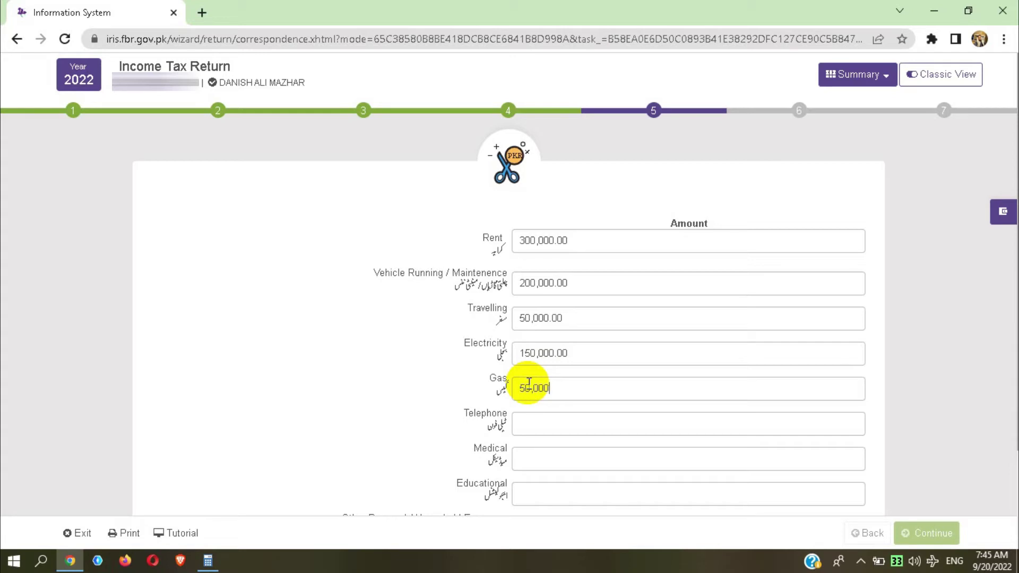
pyautogui.click(536, 424)
pyautogui.write('240000')
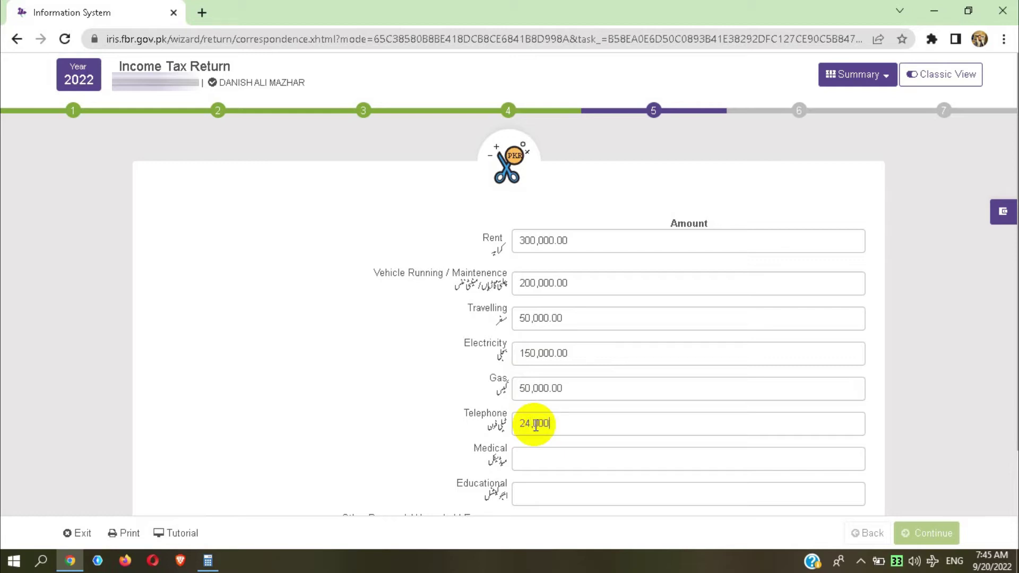
# Step: Enter 60,000 for Medical, 300,000 for Educational and 200,000 for Other Personal / Household Expenses
pyautogui.click(538, 457)
pyautogui.write('60,000')
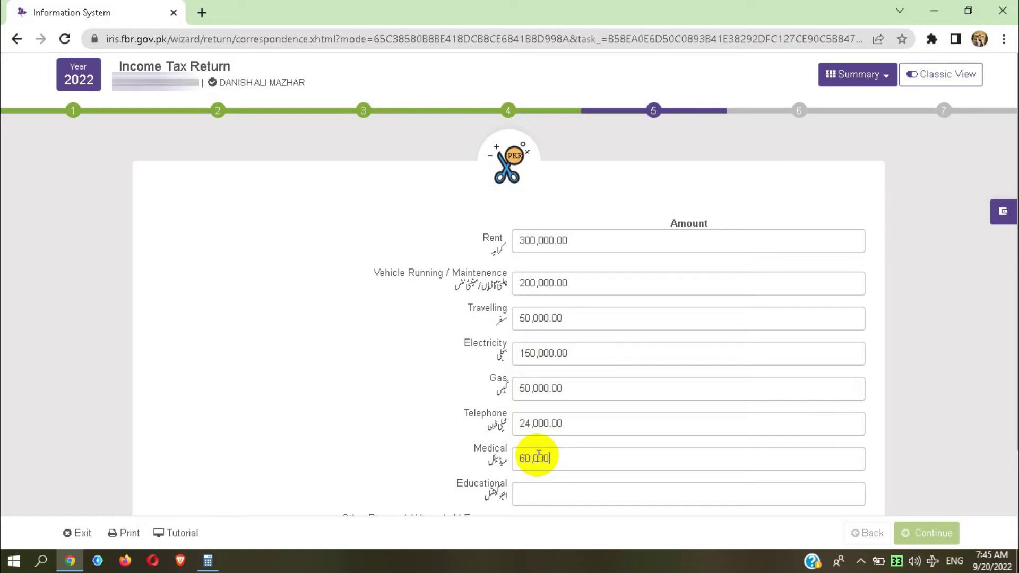
pyautogui.click(556, 504)
pyautogui.write('30,000')
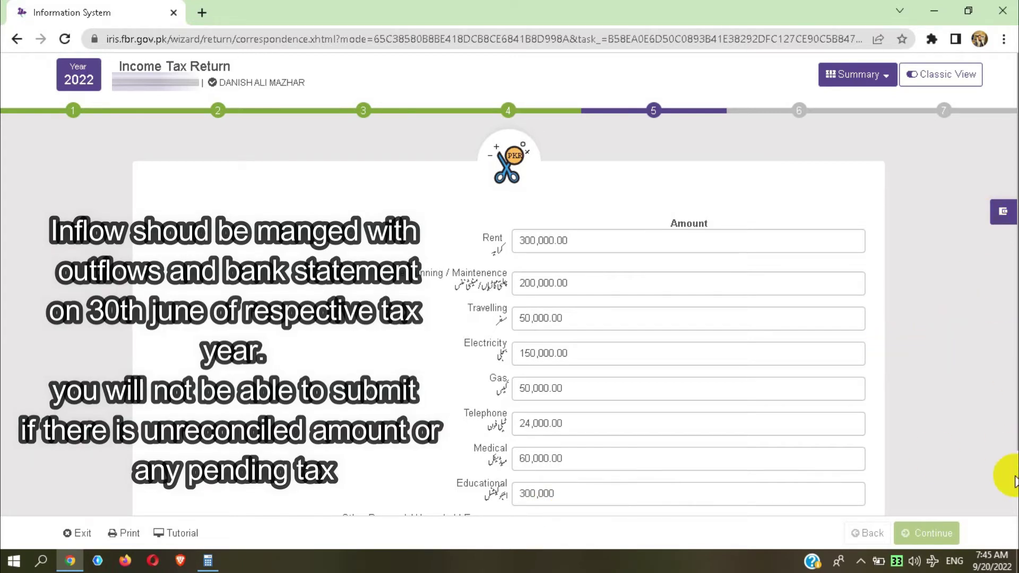
pyautogui.hotkey('alt', 'Tab')
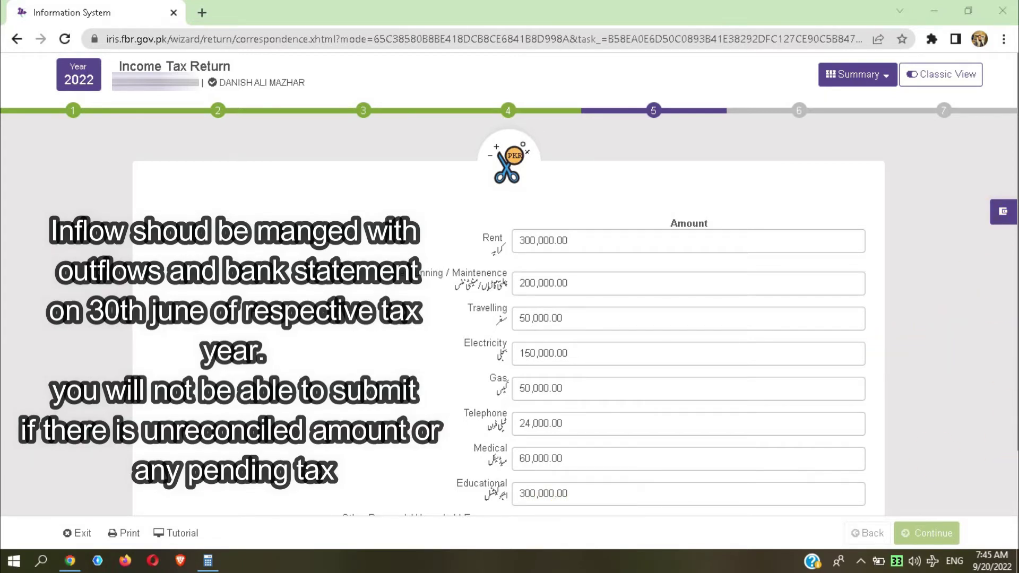
pyautogui.click(874, 460)
pyautogui.scroll(-2, 875, 461)
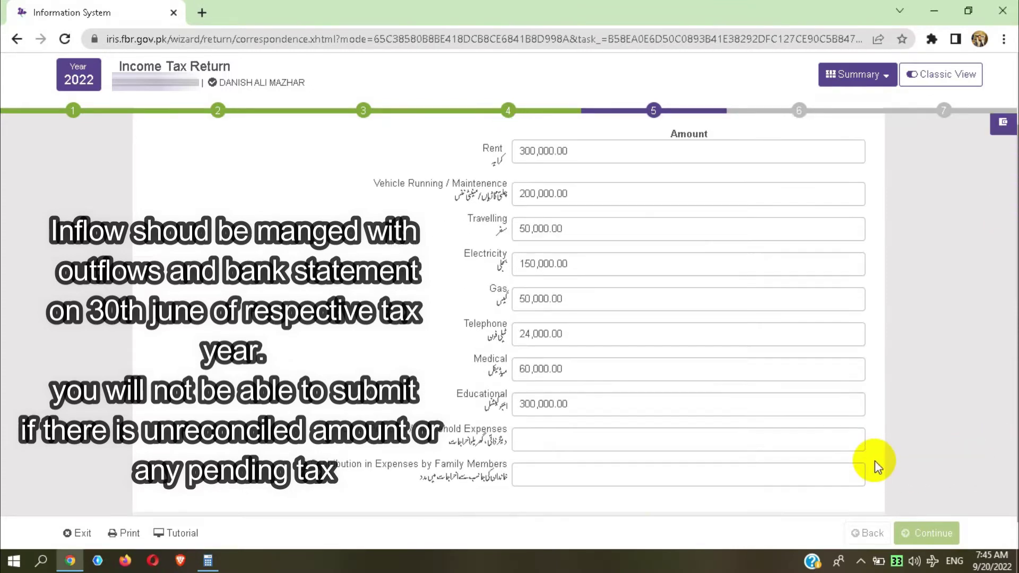
pyautogui.click(672, 450)
pyautogui.write('2,000')
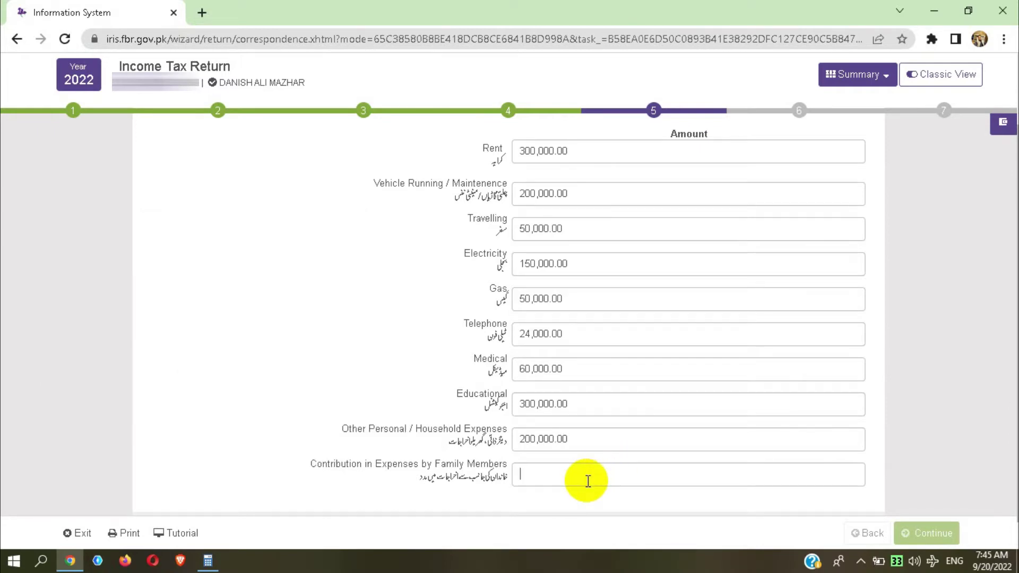
# Step: Set Contribution in Expenses by Family Members to 0 and save the personal expenses form
pyautogui.click(588, 481)
pyautogui.write('2,000')
pyautogui.press('BackSpace')
pyautogui.press('BackSpace')
pyautogui.press('BackSpace')
pyautogui.press('BackSpace')
pyautogui.press('BackSpace')
pyautogui.press('BackSpace')
pyautogui.write('0')
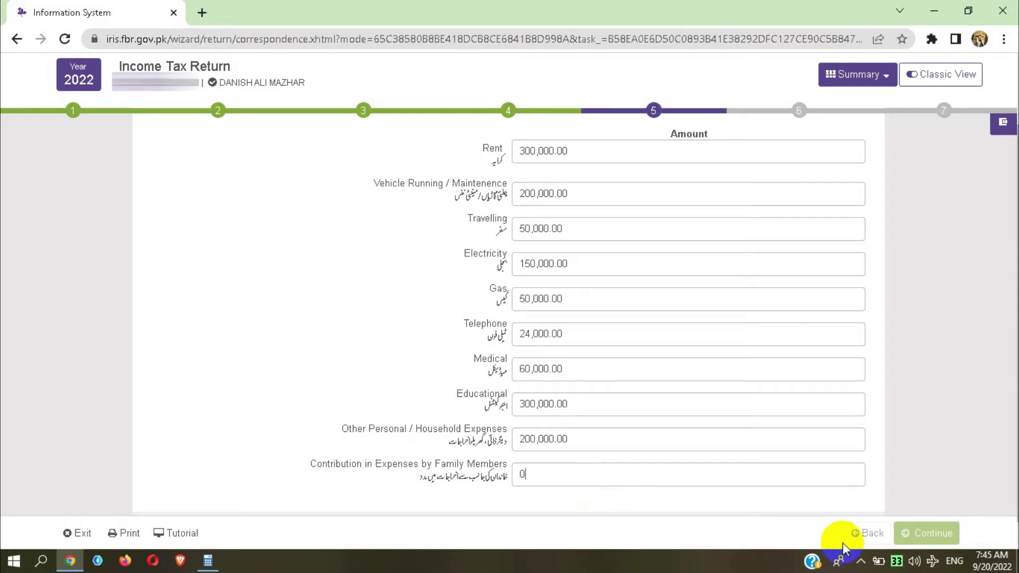
pyautogui.click(947, 539)
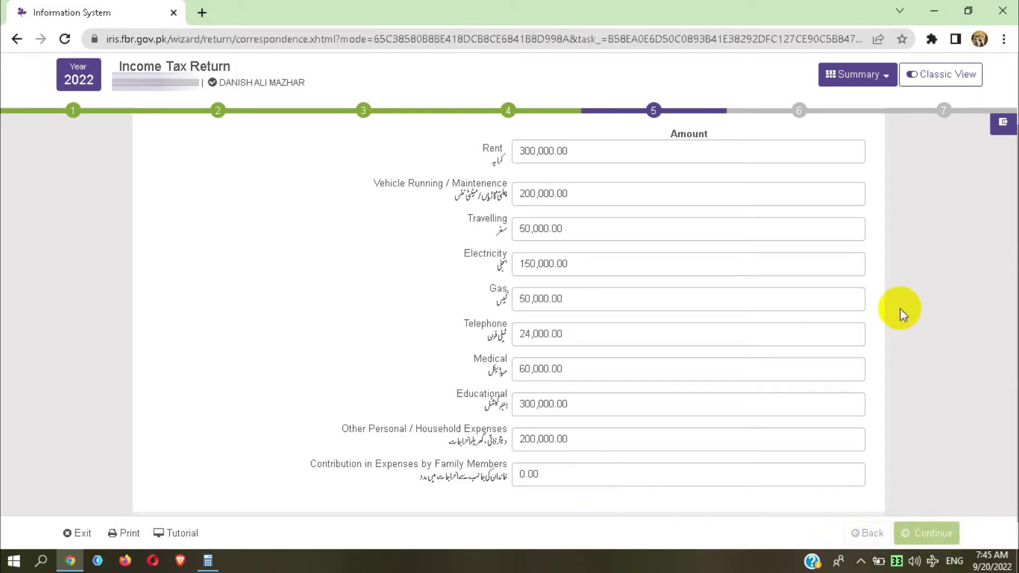
pyautogui.scroll(-1, 900, 308)
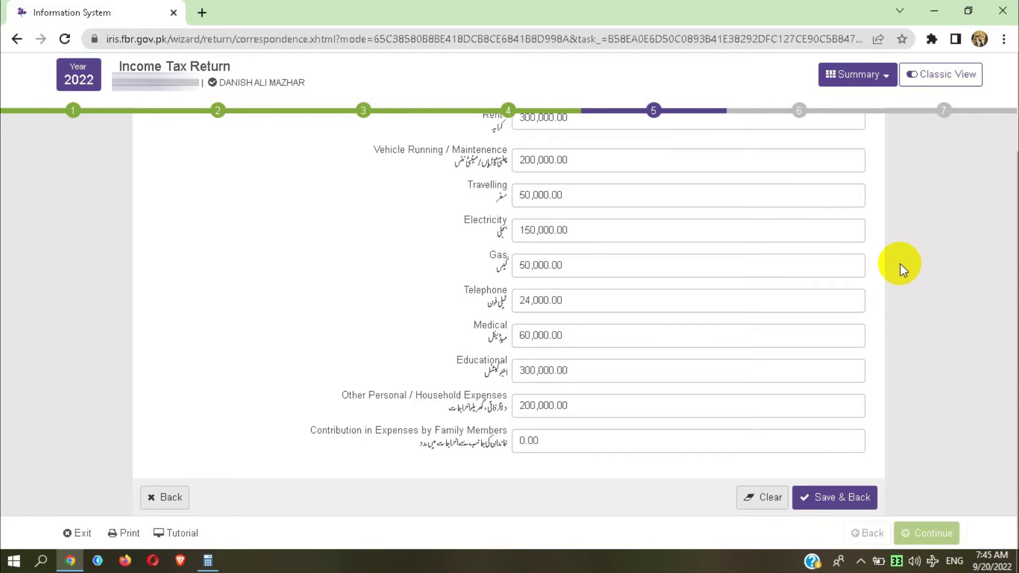
pyautogui.click(846, 502)
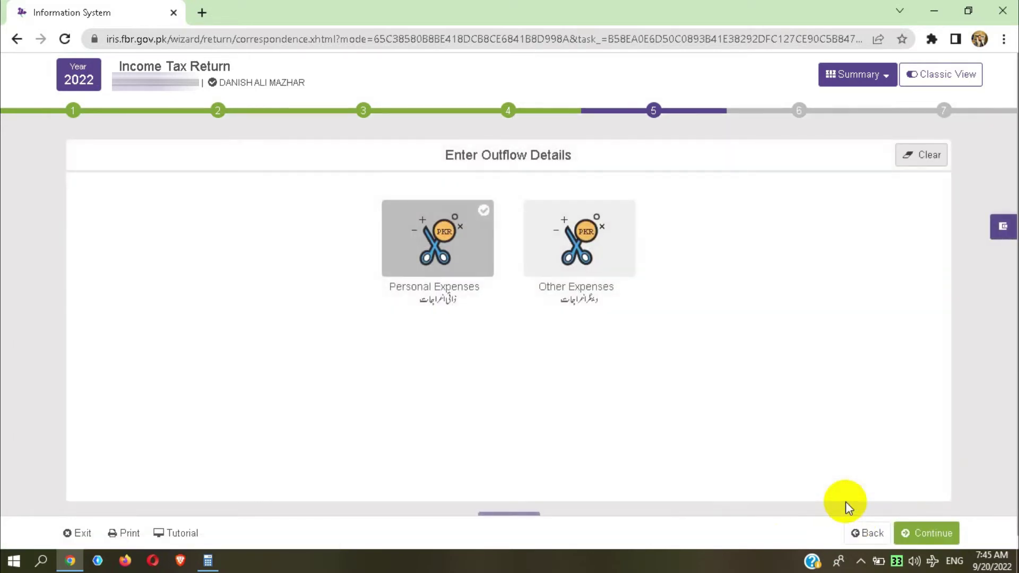
# Step: In Other Expenses, enter 260,000 for Assets Transferred / Sold / Gifted / Donated and 5,000 for Gift, save, and continue to the wealth statement overview
pyautogui.click(605, 235)
pyautogui.click(582, 242)
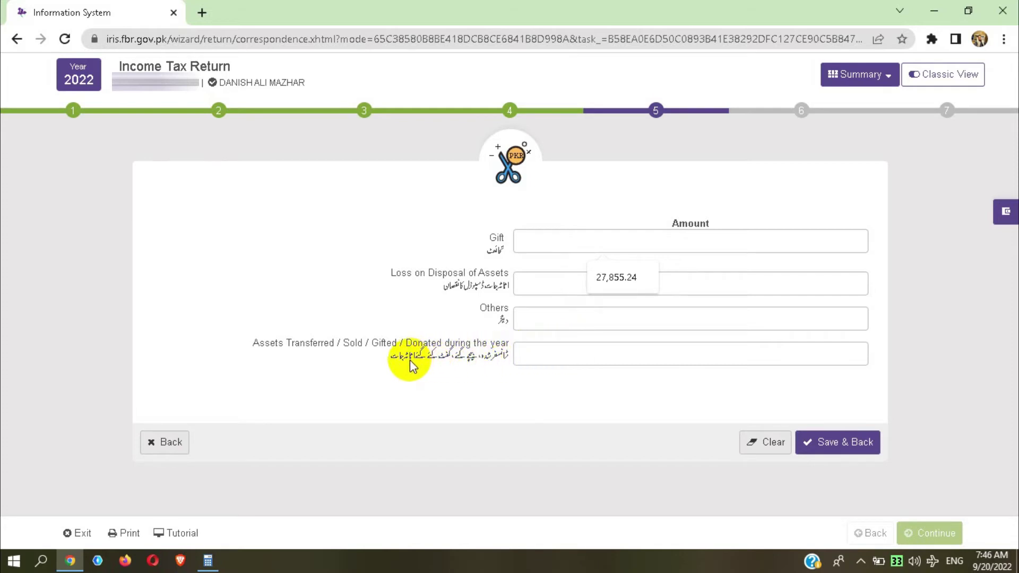
pyautogui.click(538, 355)
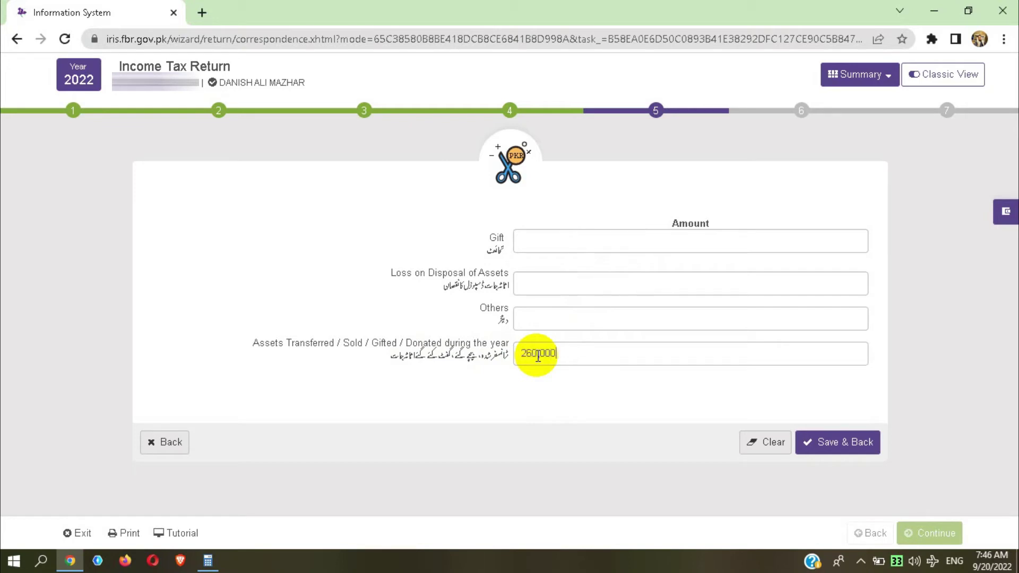
pyautogui.click(616, 241)
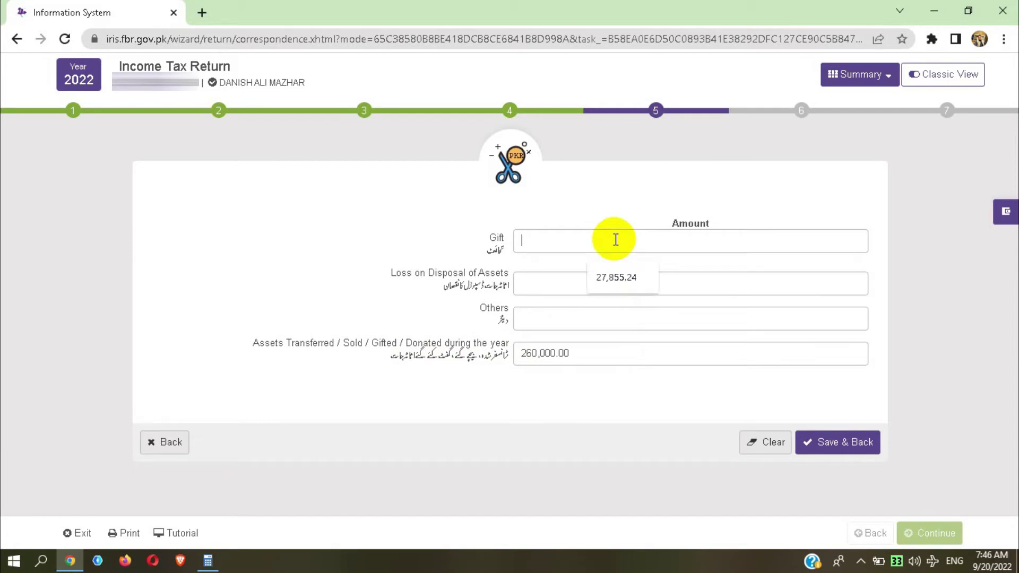
pyautogui.write('5,000')
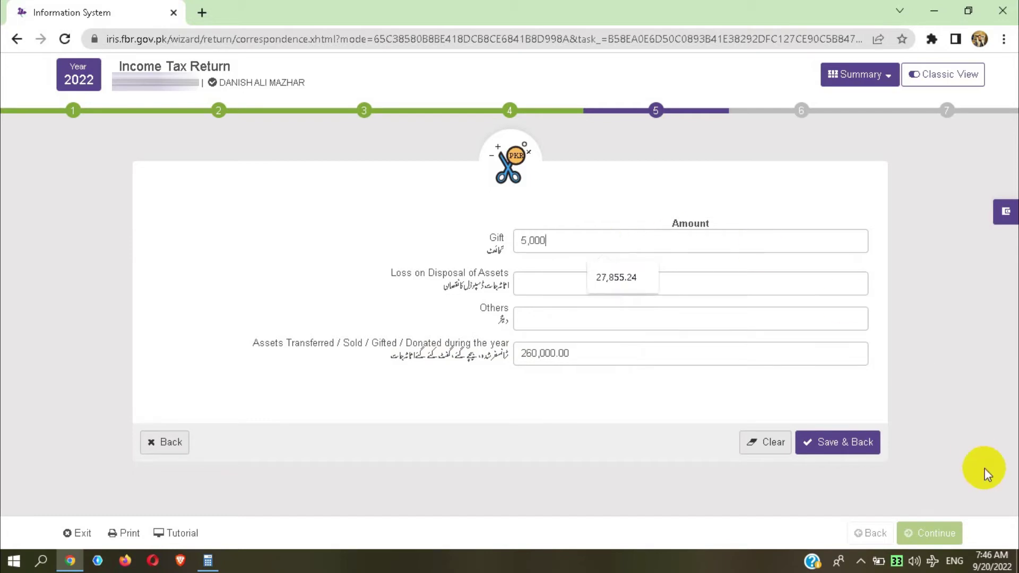
pyautogui.click(855, 450)
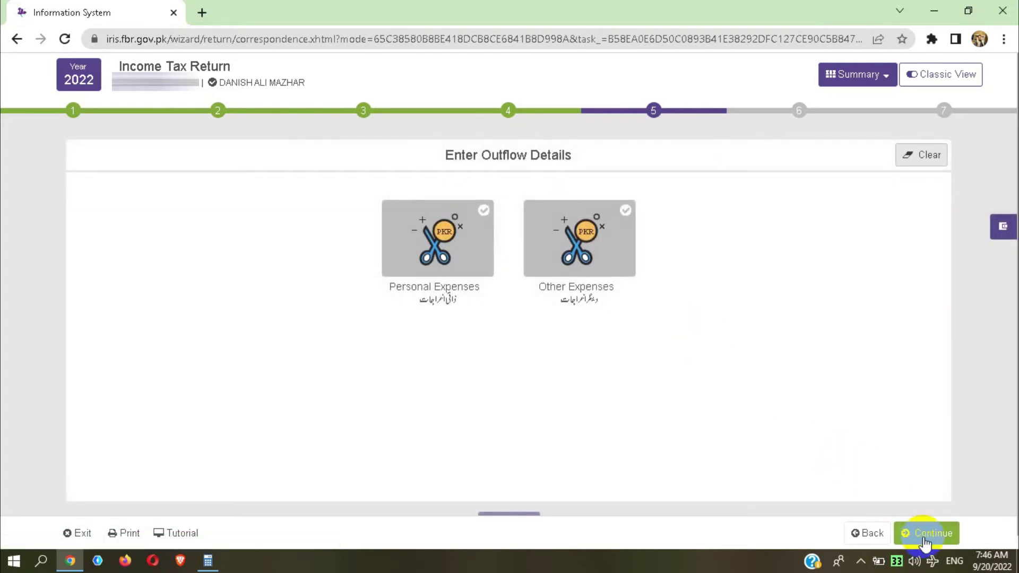
pyautogui.click(923, 538)
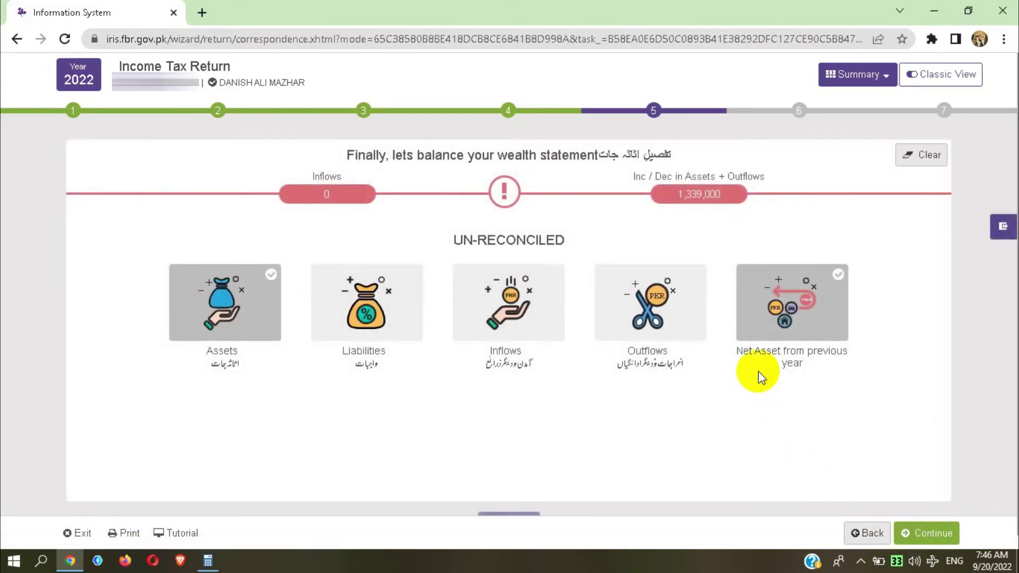
# Step: Check the Net Assets Previous Year amount and the completed Outflow categories, returning to the wealth statement overview
pyautogui.click(794, 325)
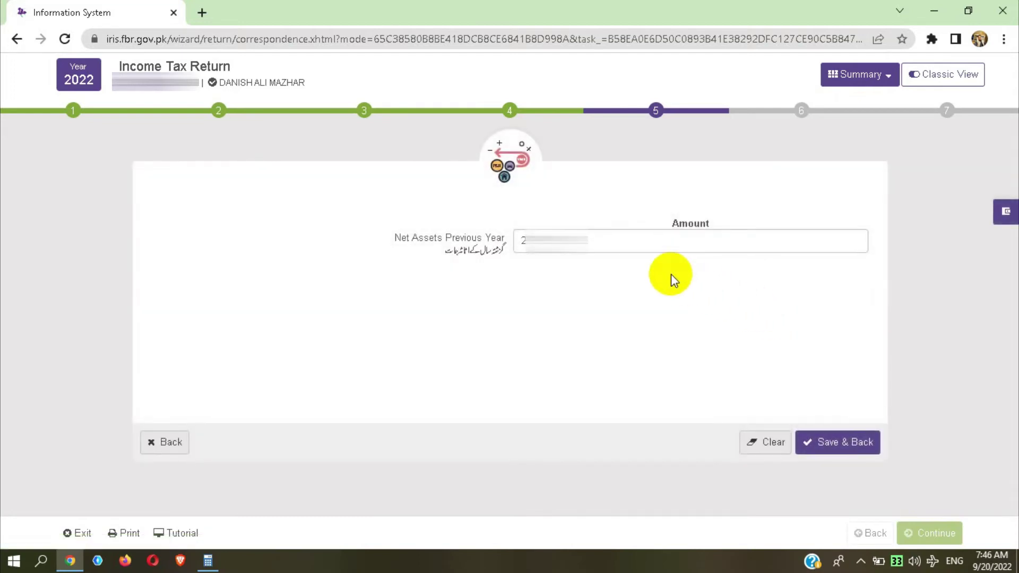
pyautogui.doubleClick(581, 239)
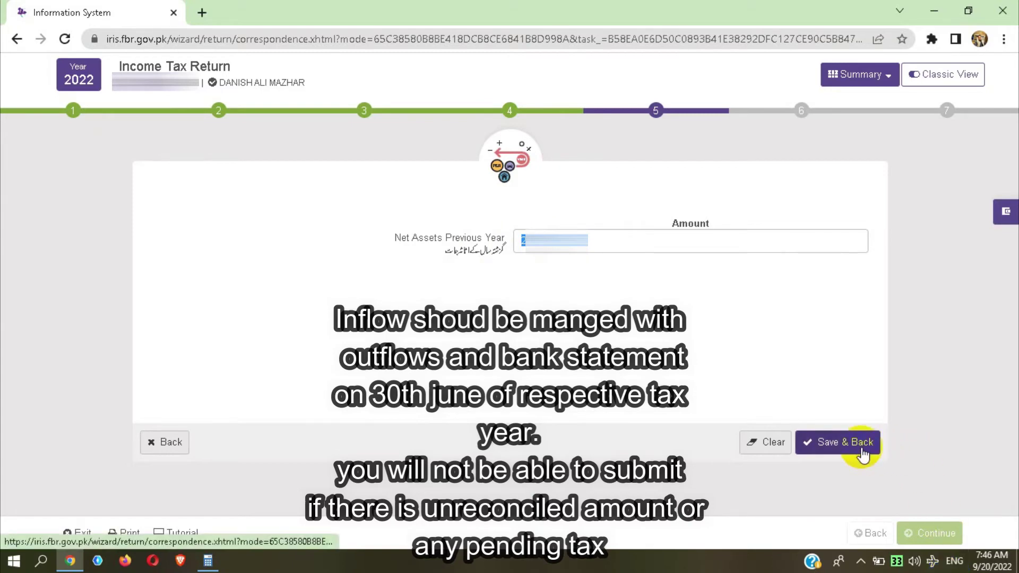
pyautogui.click(844, 443)
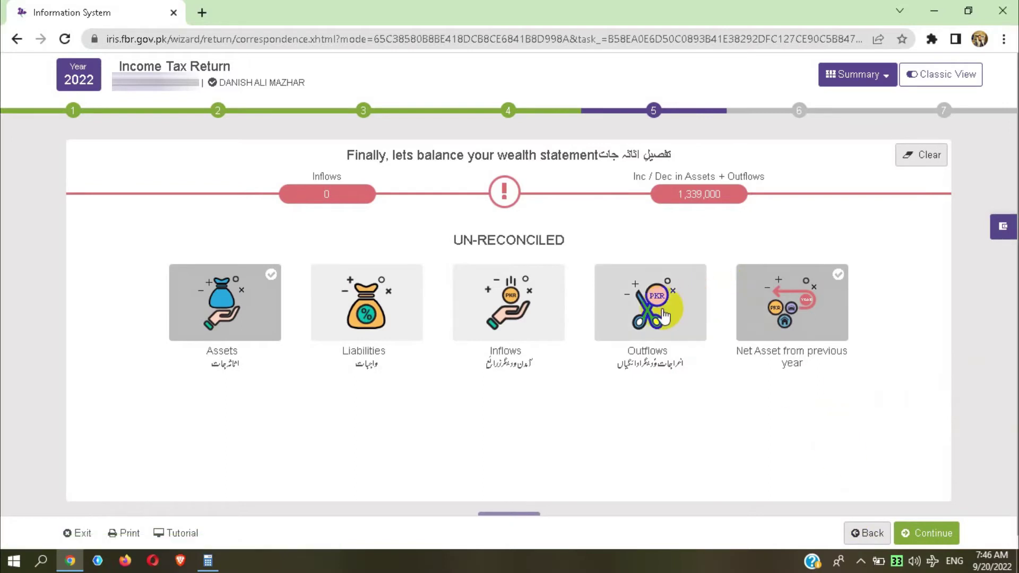
pyautogui.click(664, 316)
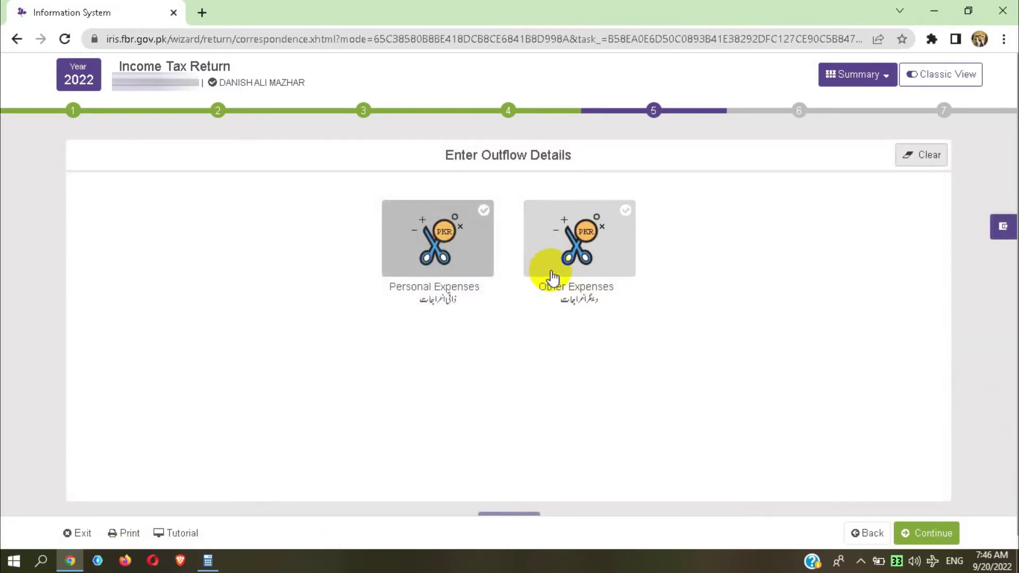
pyautogui.click(872, 536)
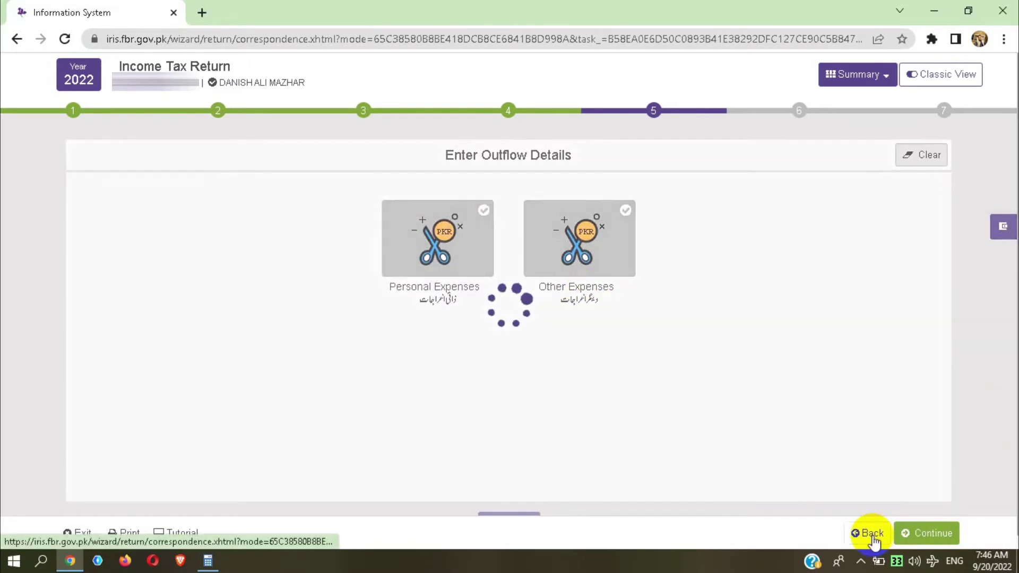
# Step: In Inflows, enter 1,600,000 as Income Declared as per Return for the year subject to Normal Tax and save
pyautogui.click(532, 313)
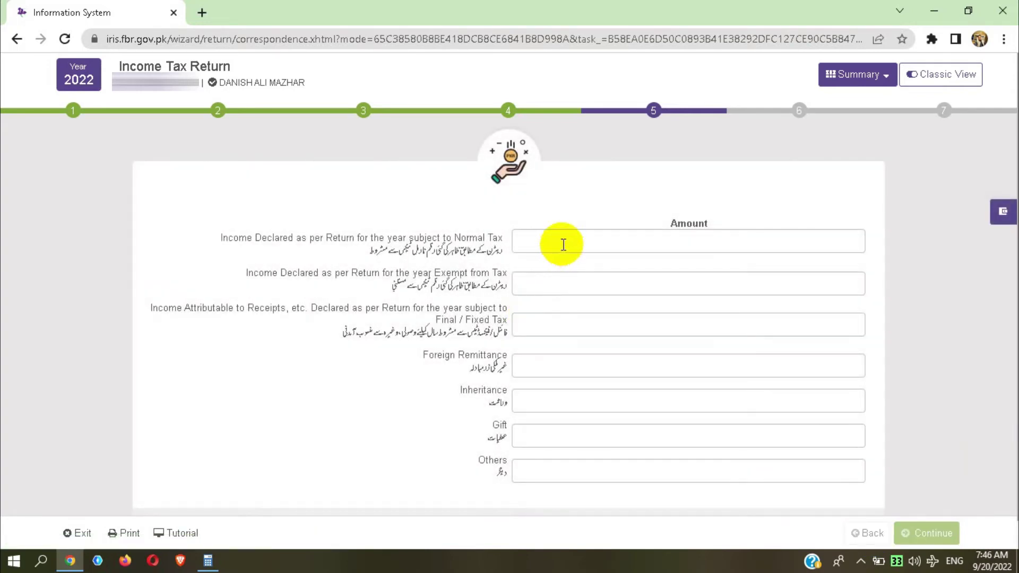
pyautogui.click(564, 245)
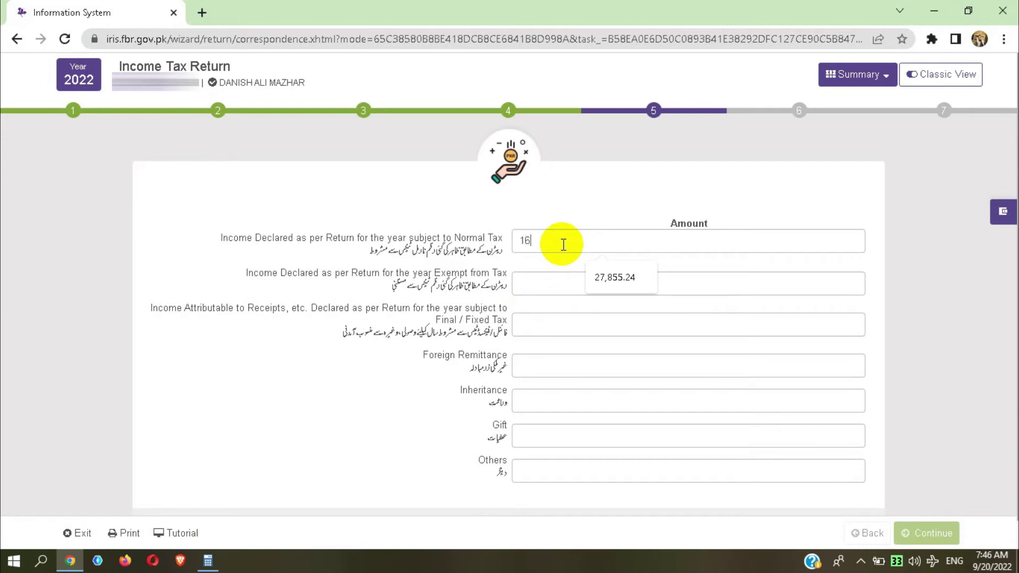
pyautogui.write('1,600,000')
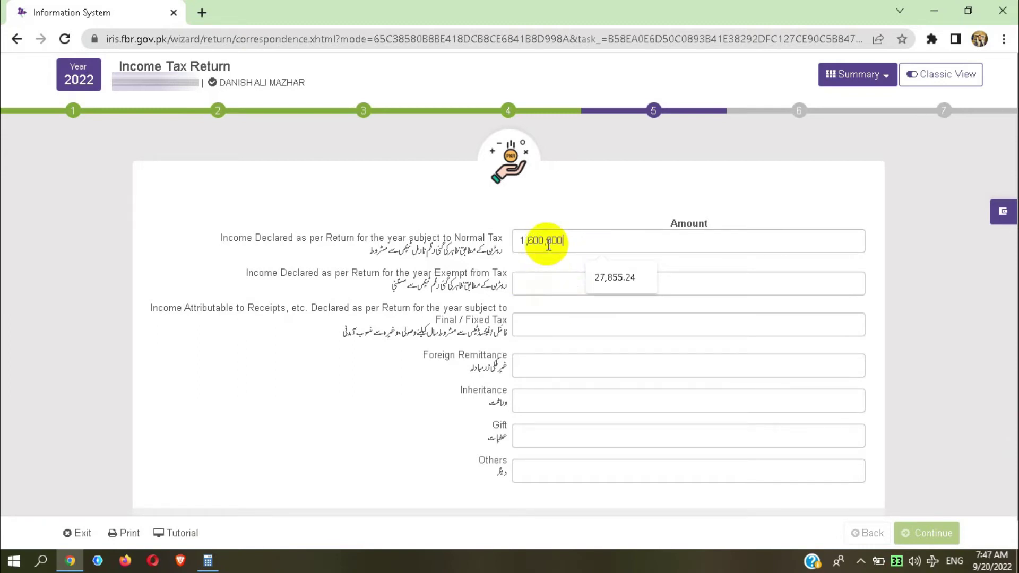
pyautogui.click(537, 281)
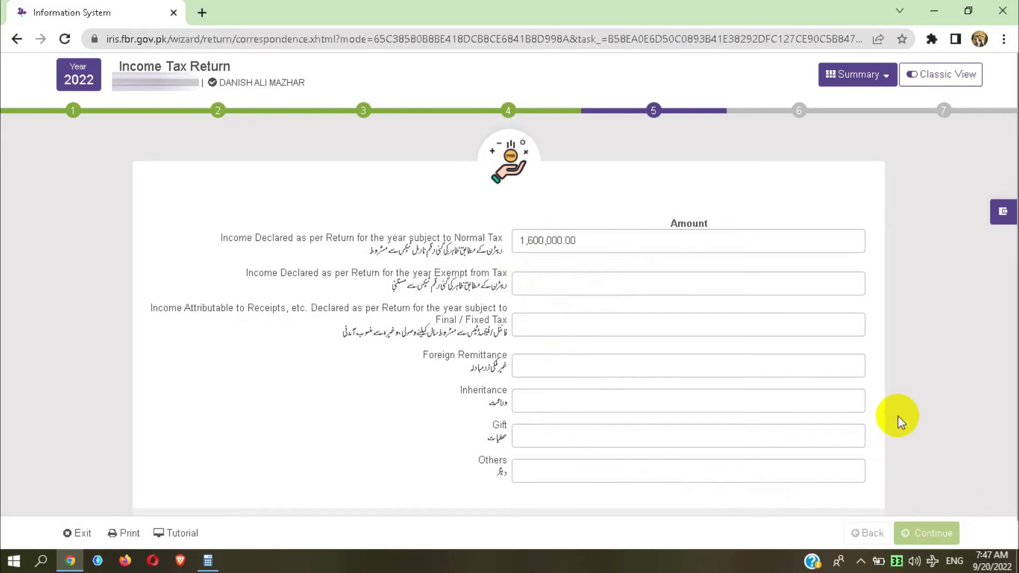
pyautogui.scroll(-1, 876, 407)
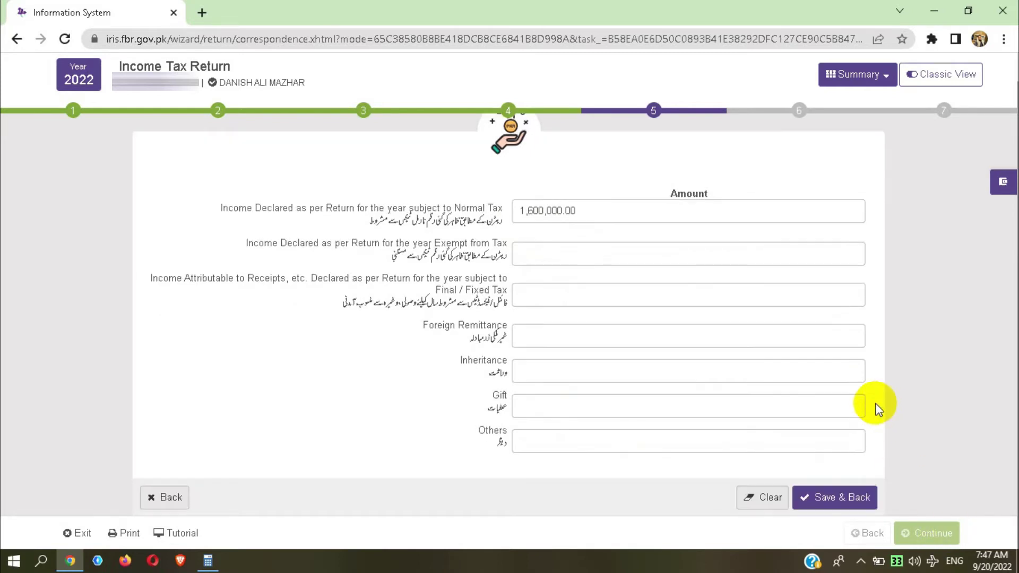
pyautogui.click(846, 496)
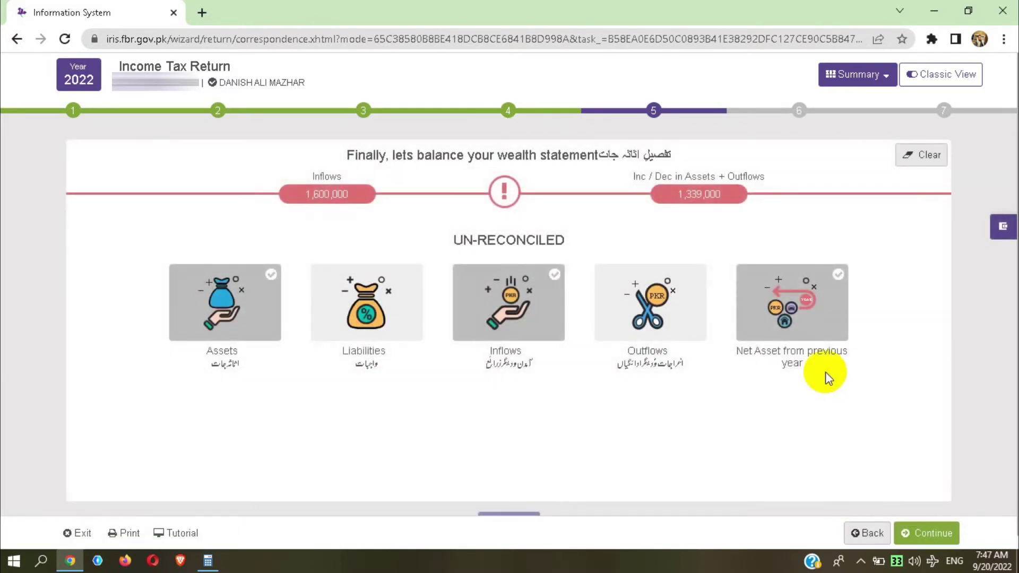
# Step: Try to save the blank non-business credit form under Liabilities and return to the wealth statement overview
pyautogui.click(377, 324)
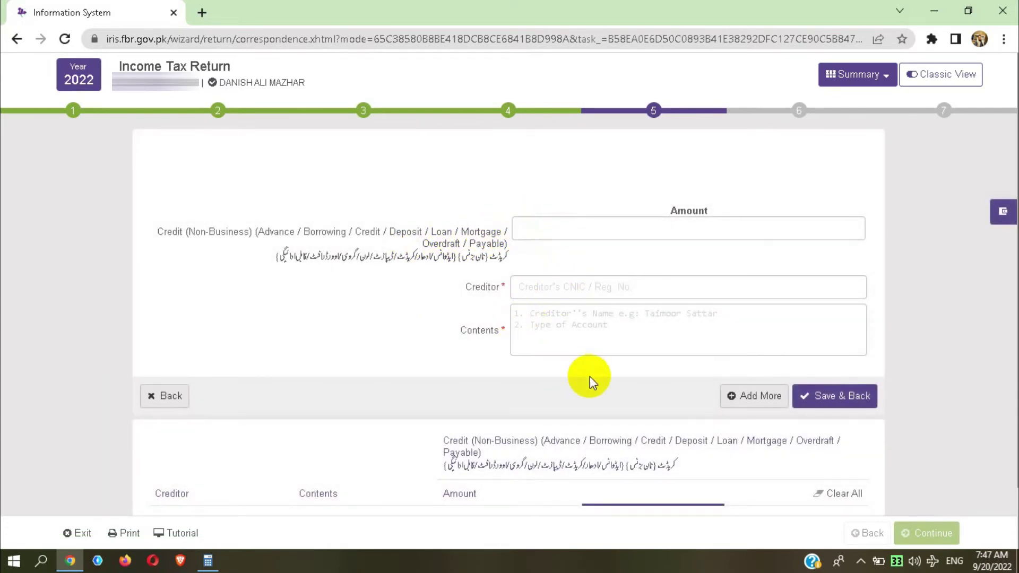
pyautogui.click(821, 396)
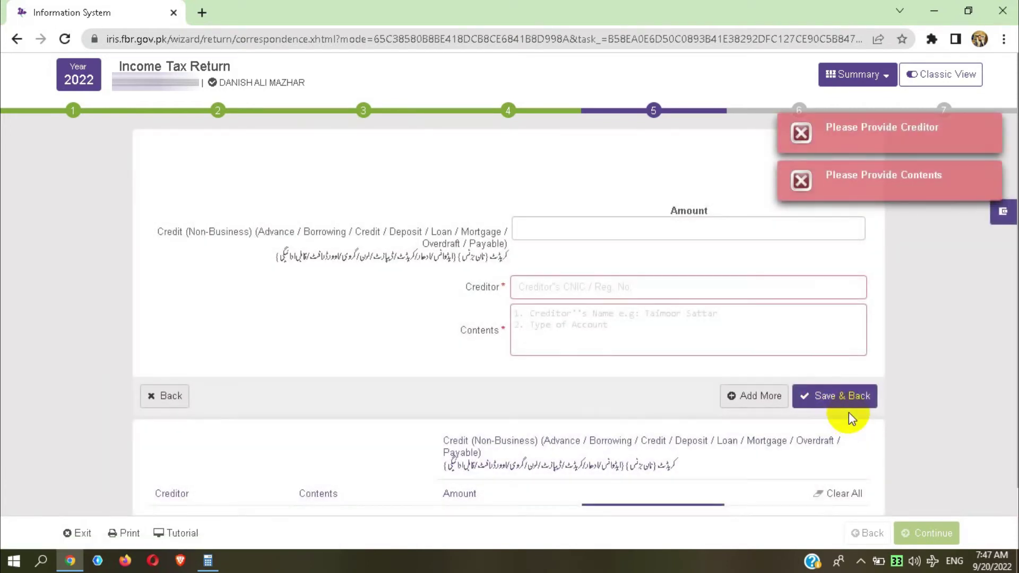
pyautogui.click(655, 111)
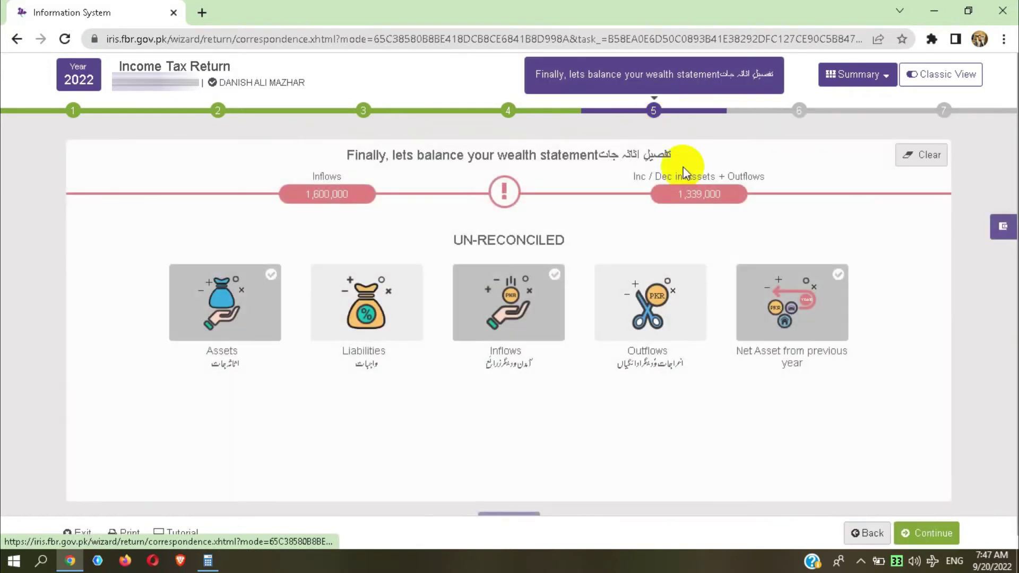
# Step: Continue to the proof attachment stage, check the Final Accounts section, and continue without attaching any file
pyautogui.click(932, 536)
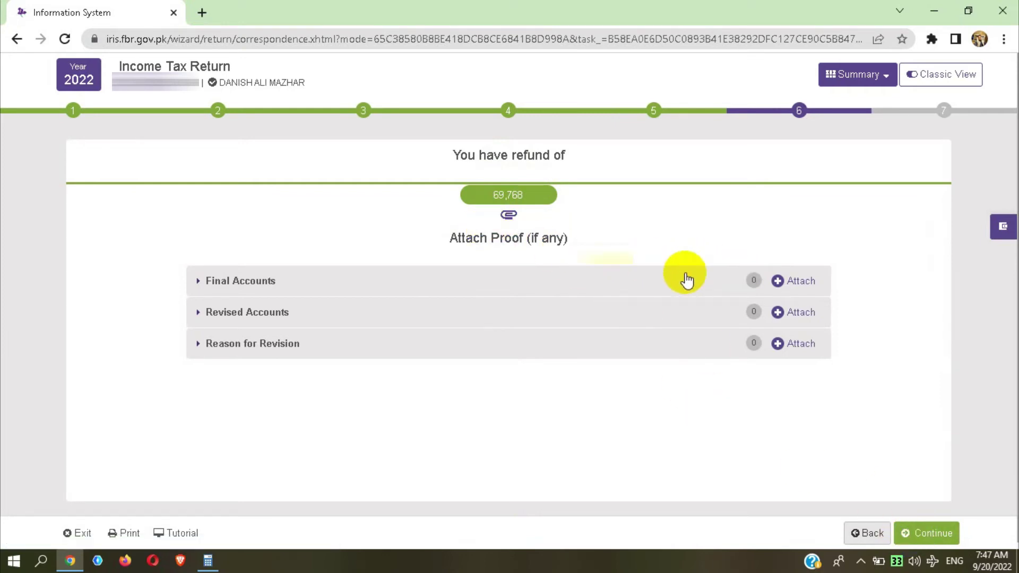
pyautogui.click(199, 286)
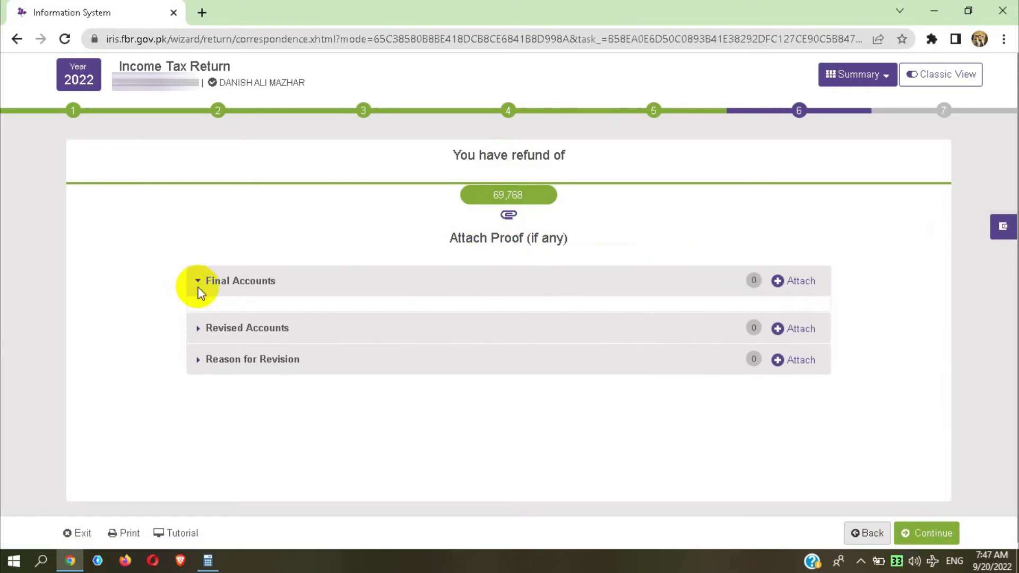
pyautogui.click(253, 290)
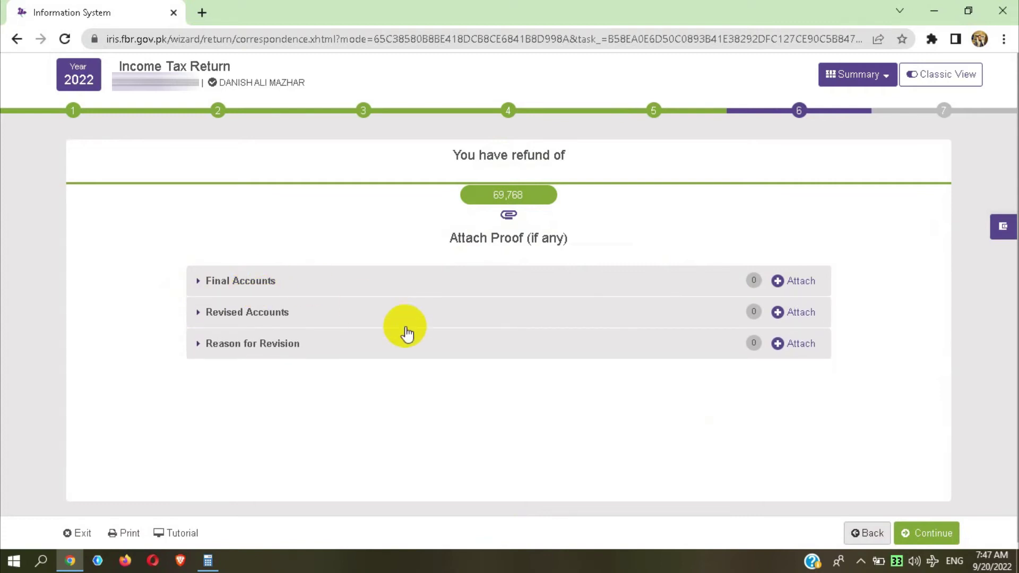
pyautogui.click(919, 530)
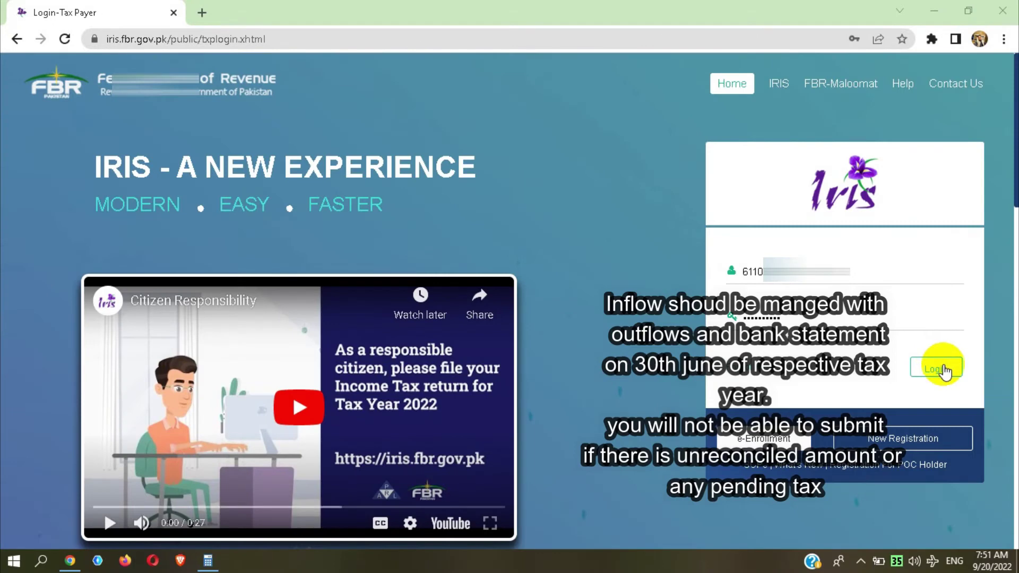
# Step: Log in to IRIS and try to start the original Normal Return (Excluding Business) - Wizard View (TY-2022)
pyautogui.click(945, 371)
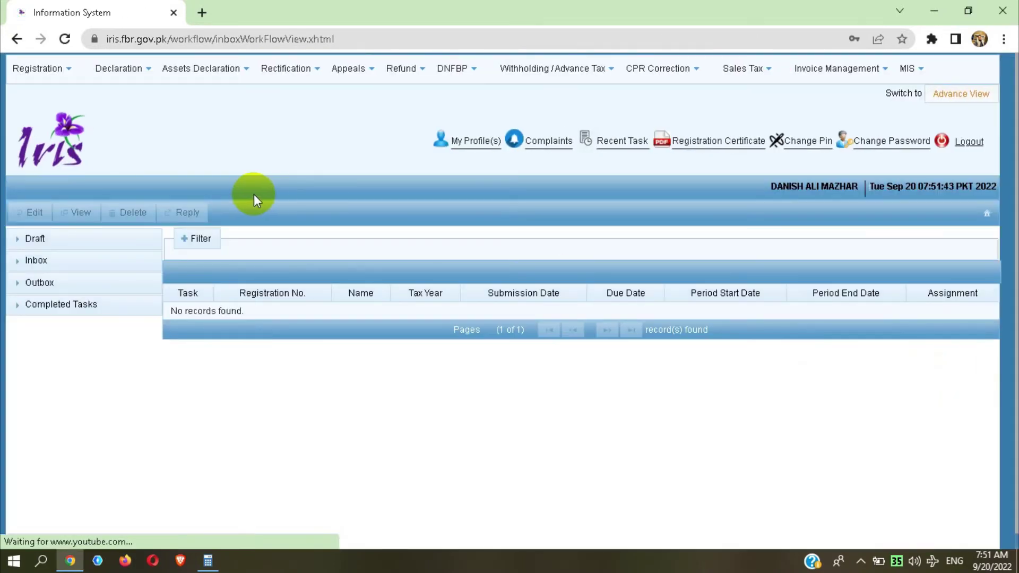
pyautogui.click(41, 68)
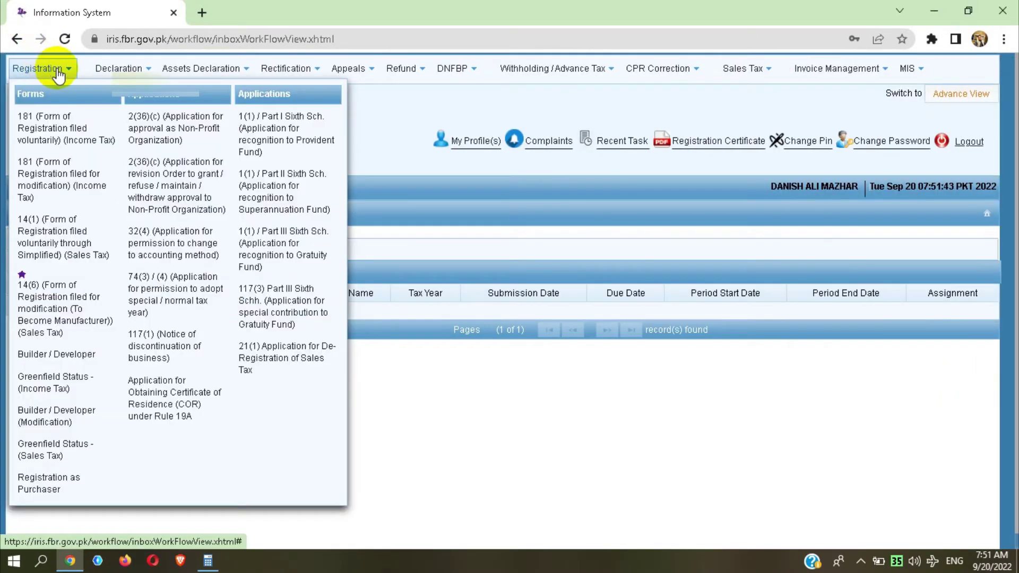
pyautogui.moveTo(129, 65)
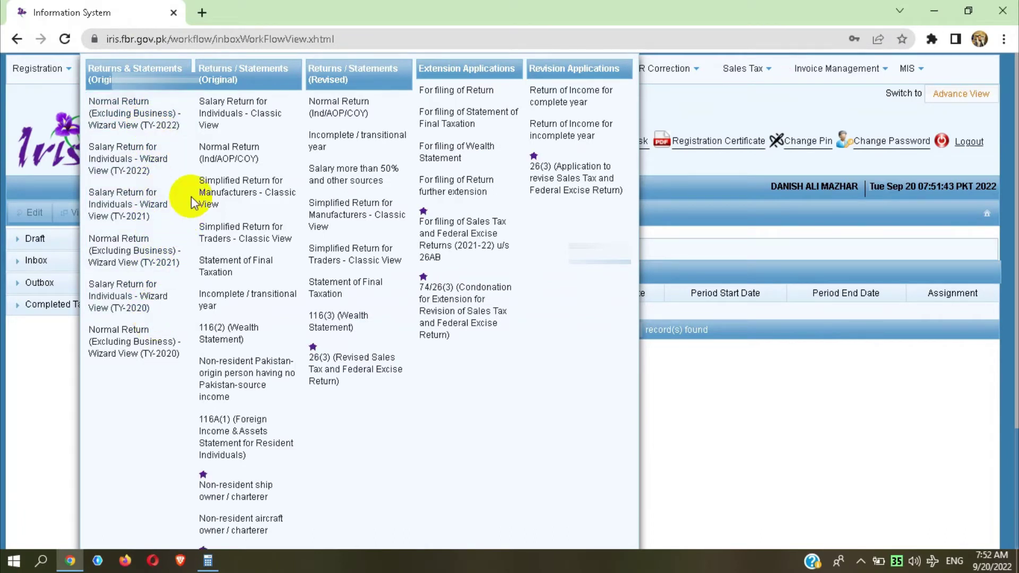
pyautogui.click(127, 122)
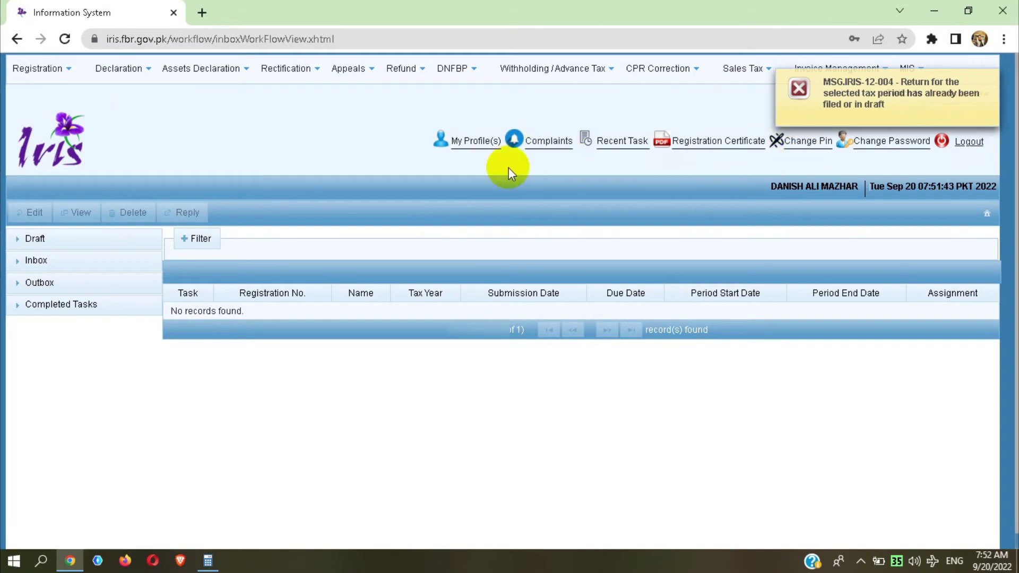
# Step: Delete the 2022 draft 114(1) salary return from the draft declarations and confirm the deletion
pyautogui.click(35, 240)
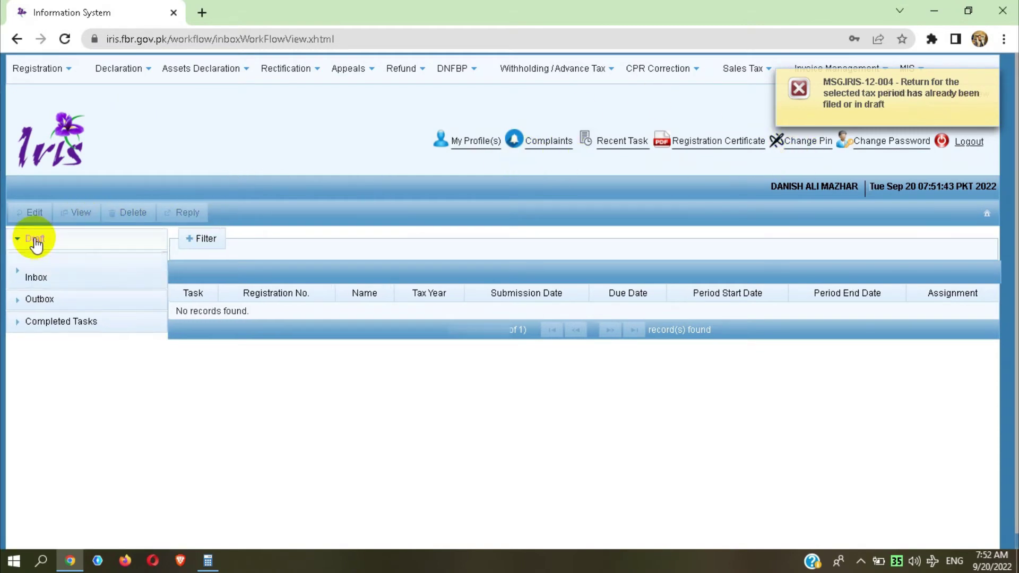
pyautogui.click(44, 265)
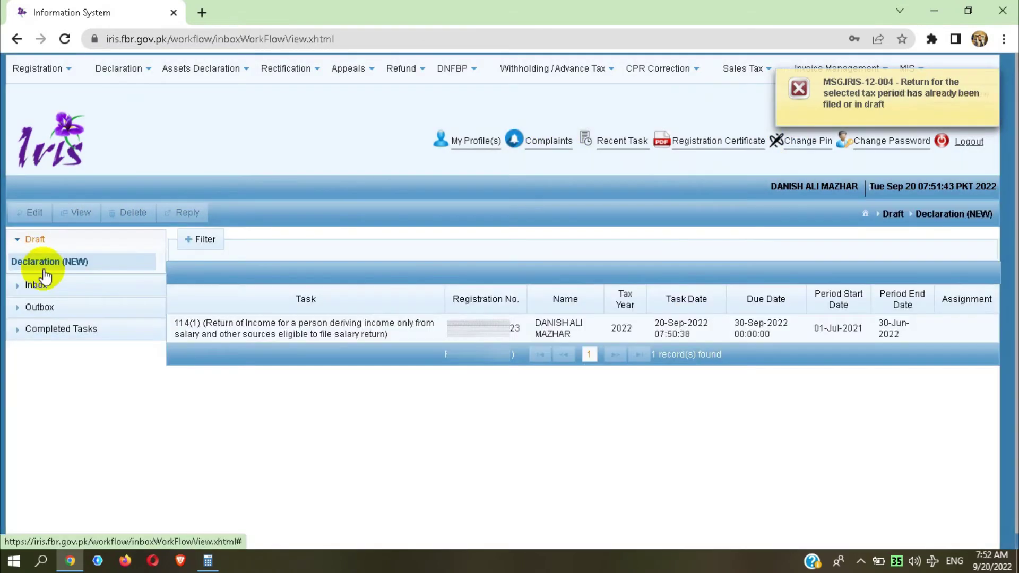
pyautogui.click(291, 339)
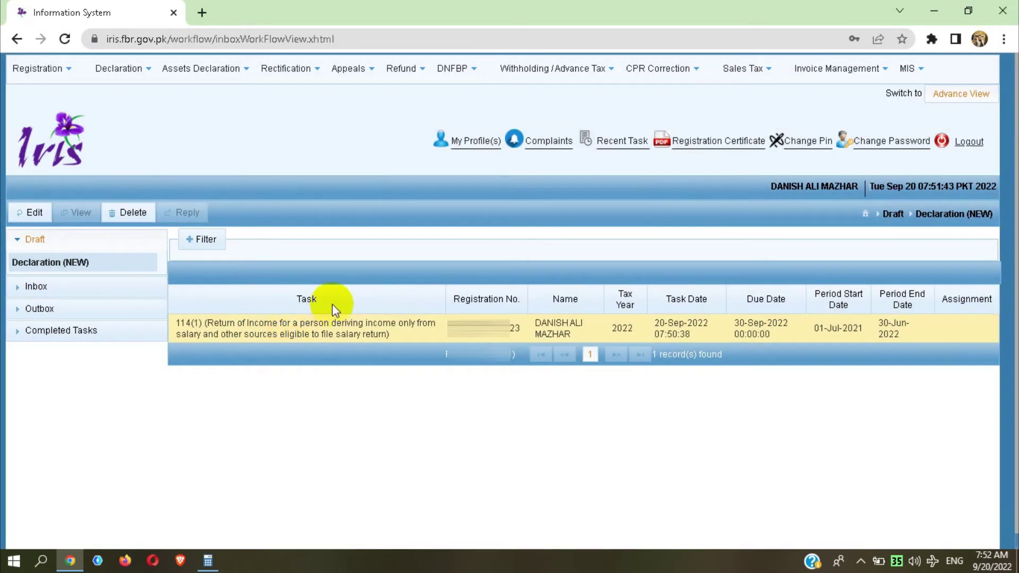
pyautogui.click(137, 214)
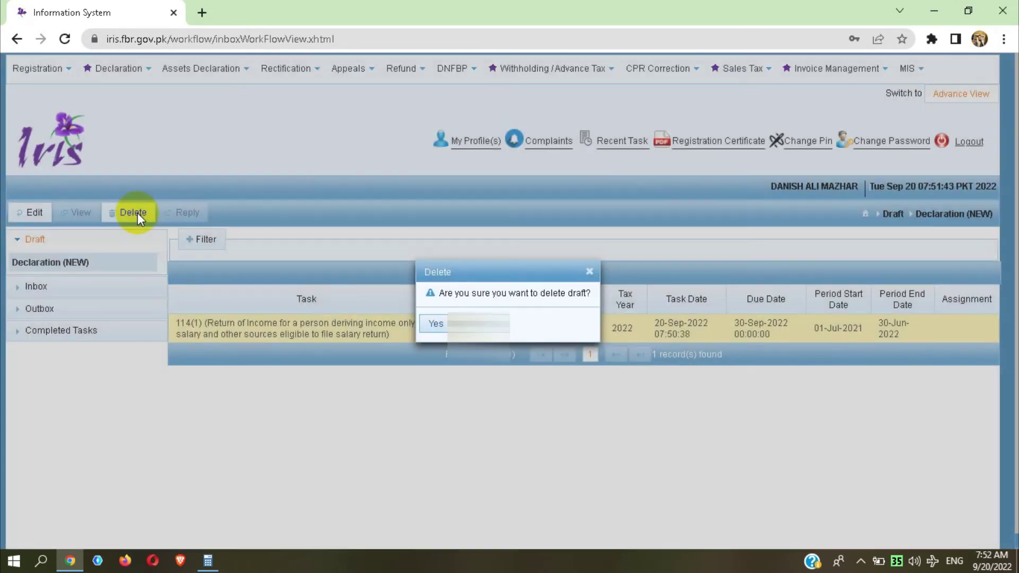
pyautogui.click(443, 325)
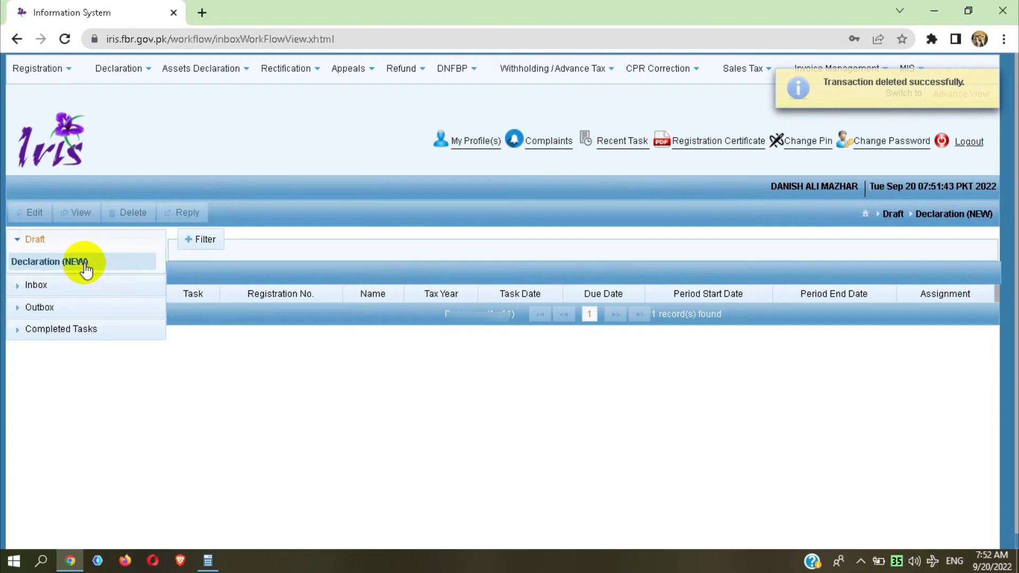
# Step: Start the Normal Return (Excluding Business) - Wizard View (TY-2022), choose Resident as the status, and continue to the income sources
pyautogui.click(46, 71)
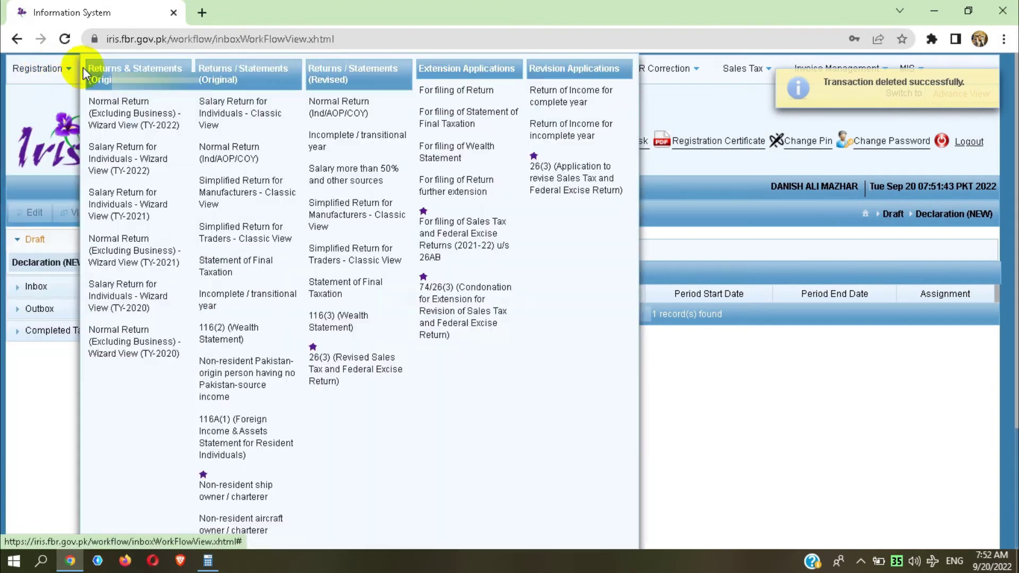
pyautogui.moveTo(119, 68)
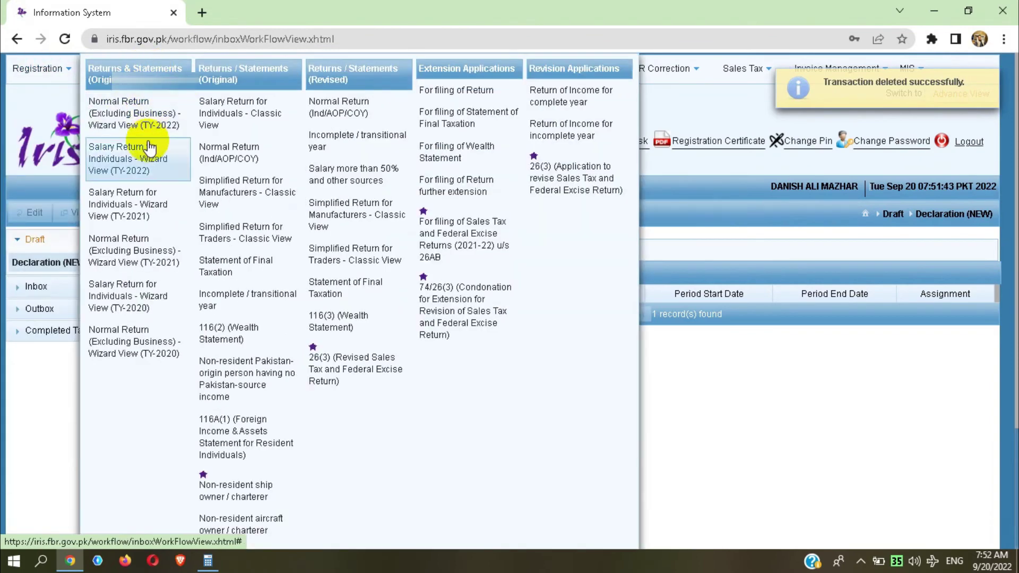
pyautogui.click(145, 113)
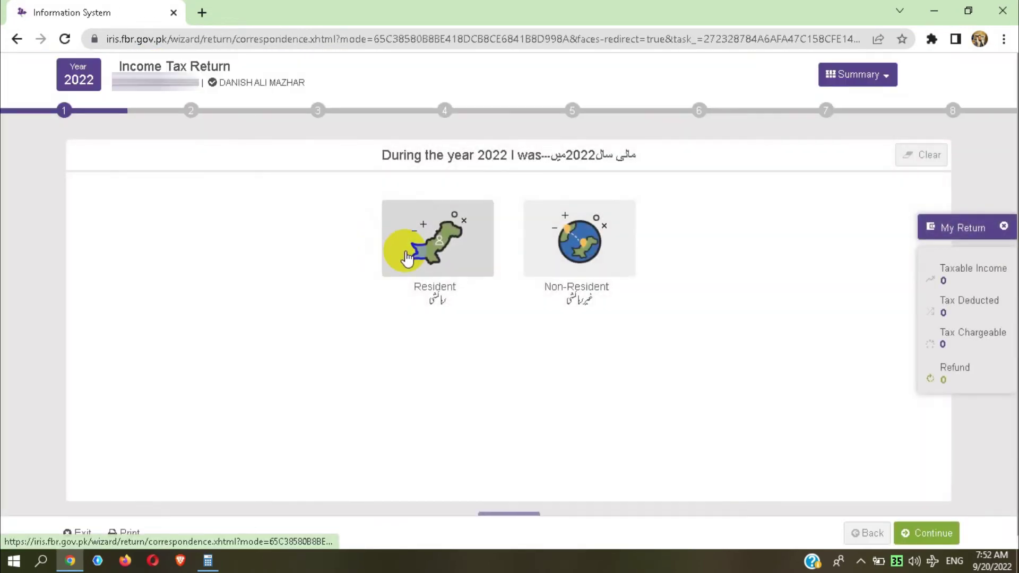
pyautogui.click(407, 257)
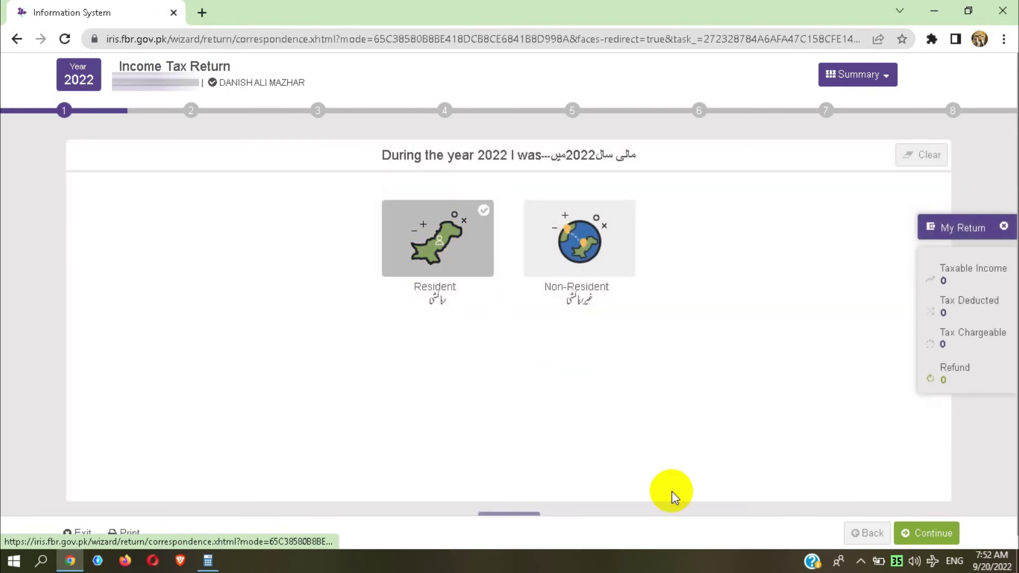
pyautogui.click(928, 533)
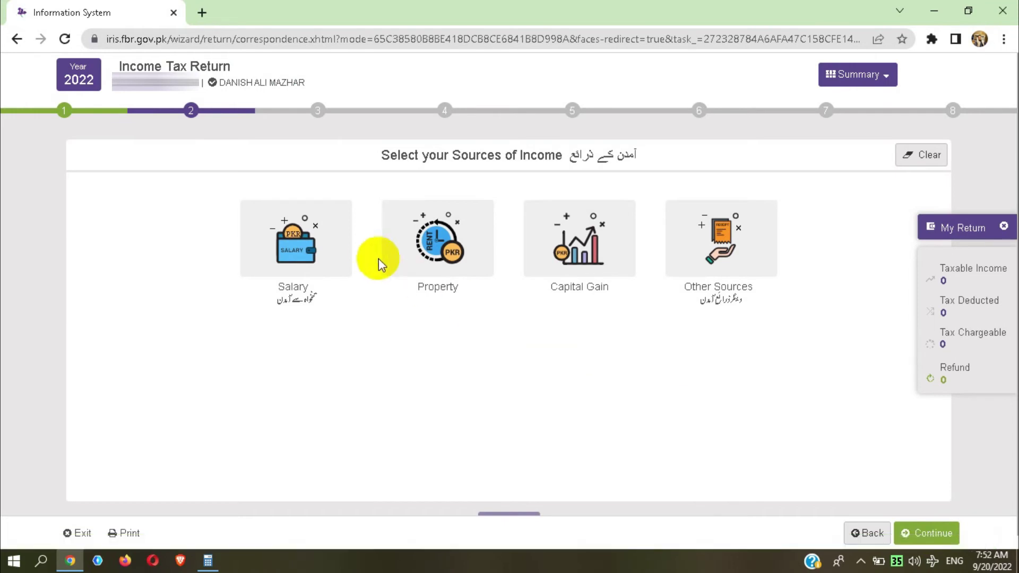
# Step: Look through the Salary and Property income sources and open the Total Rent Received form
pyautogui.click(335, 255)
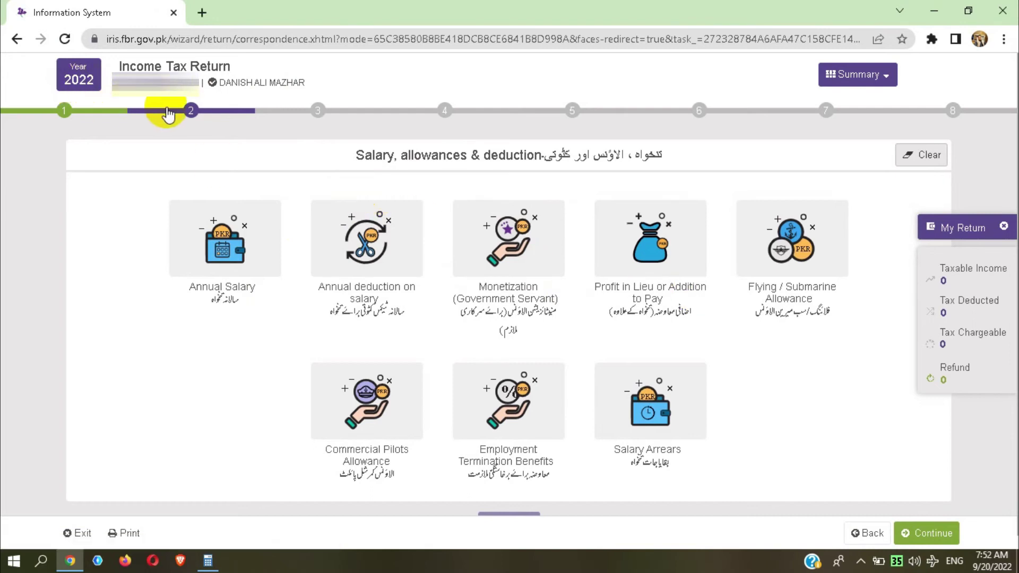
pyautogui.click(190, 111)
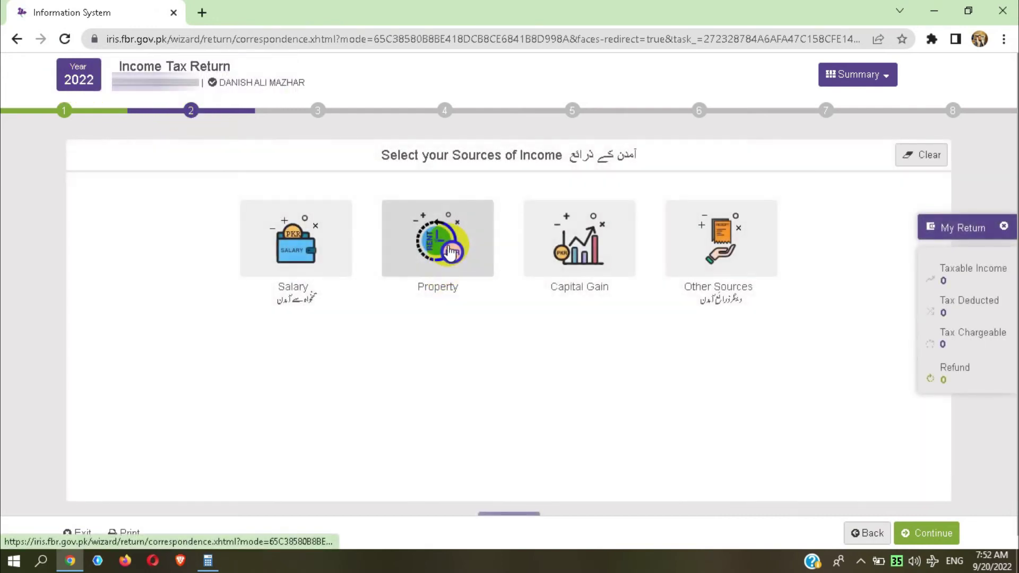
pyautogui.click(450, 251)
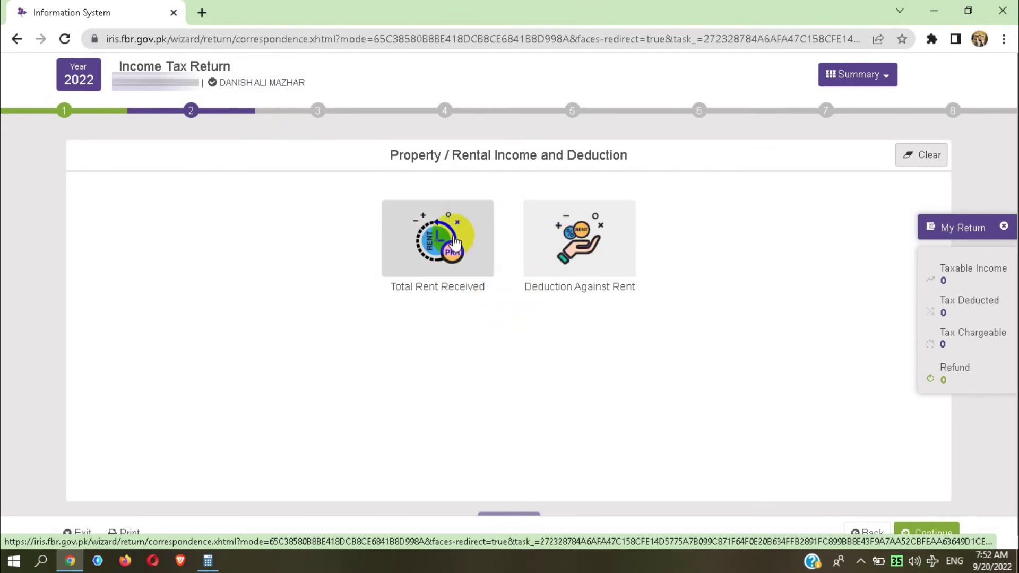
pyautogui.click(430, 240)
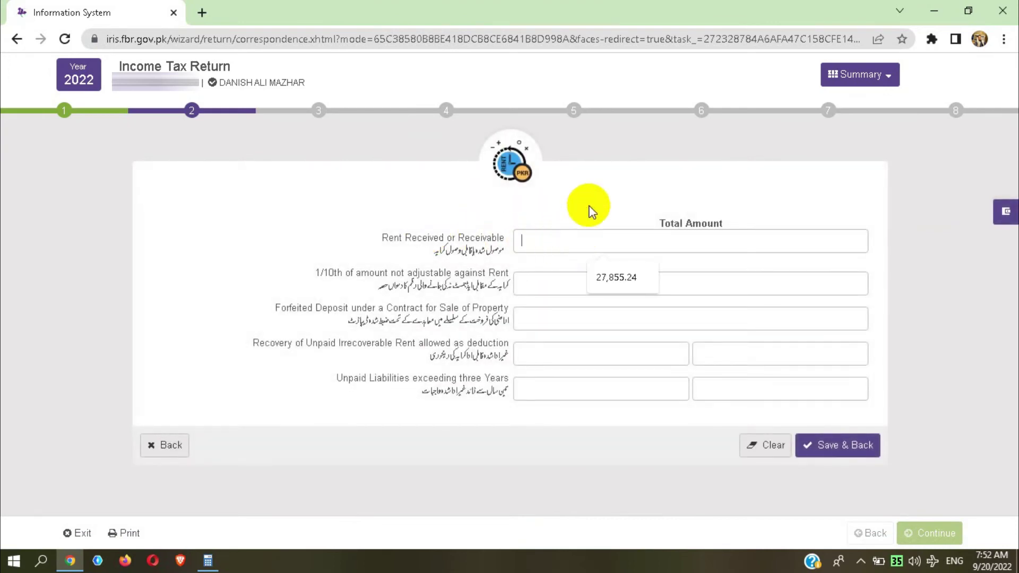
pyautogui.click(591, 180)
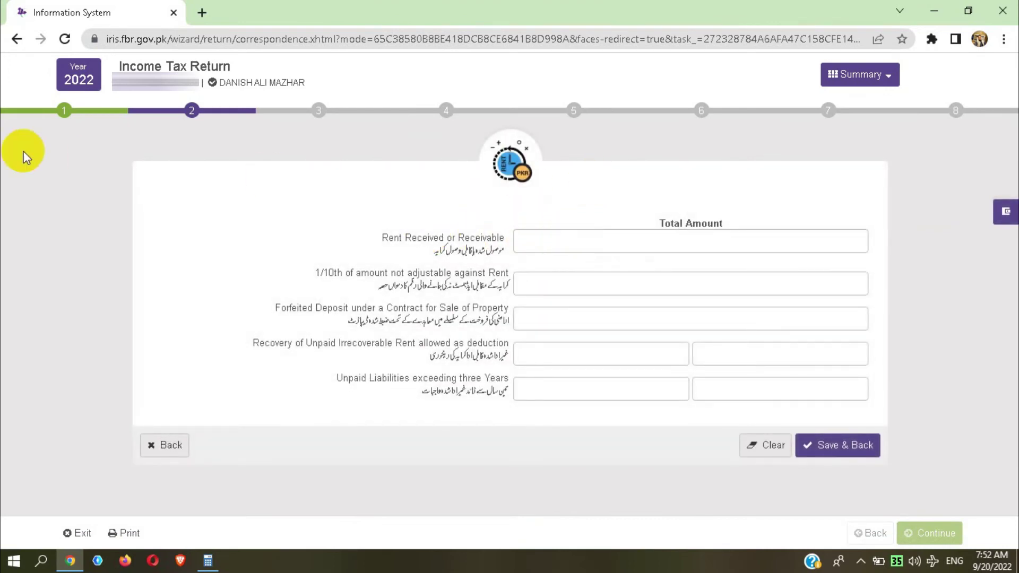
# Step: Return to the residency stage, switch to Non-Resident and back to Resident, and continue to the income sources
pyautogui.click(65, 110)
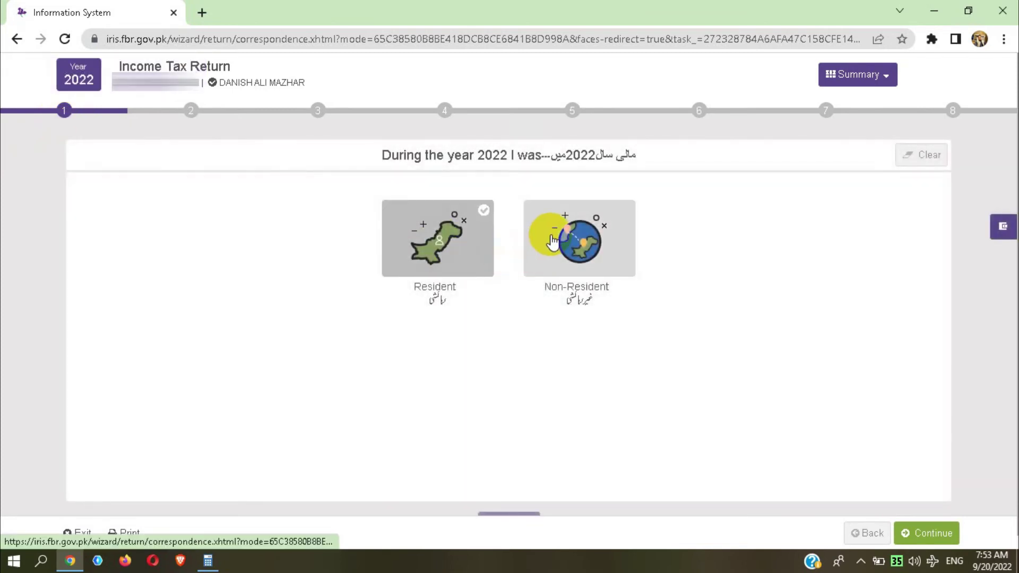
pyautogui.click(551, 236)
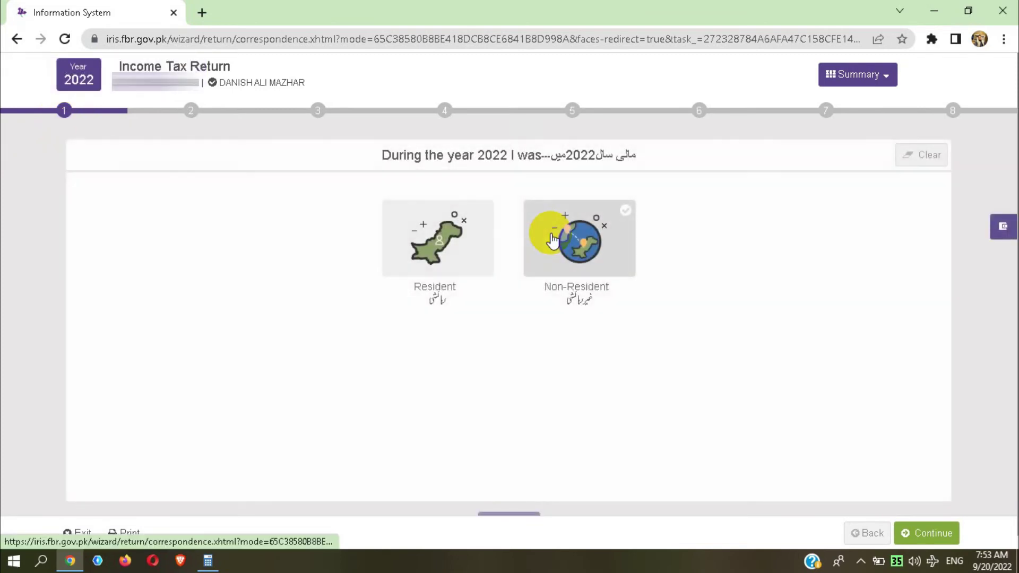
pyautogui.click(462, 250)
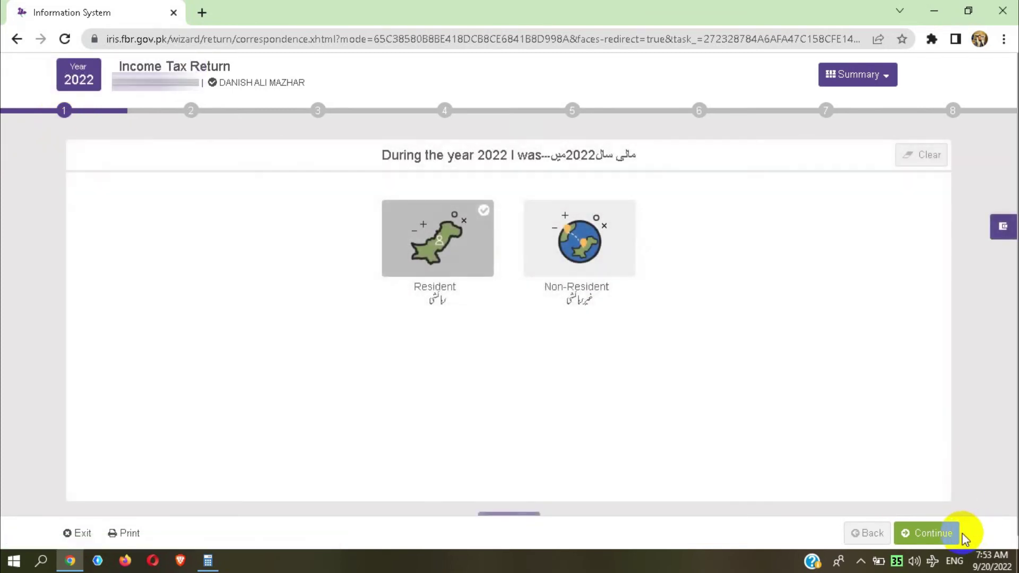
pyautogui.click(961, 534)
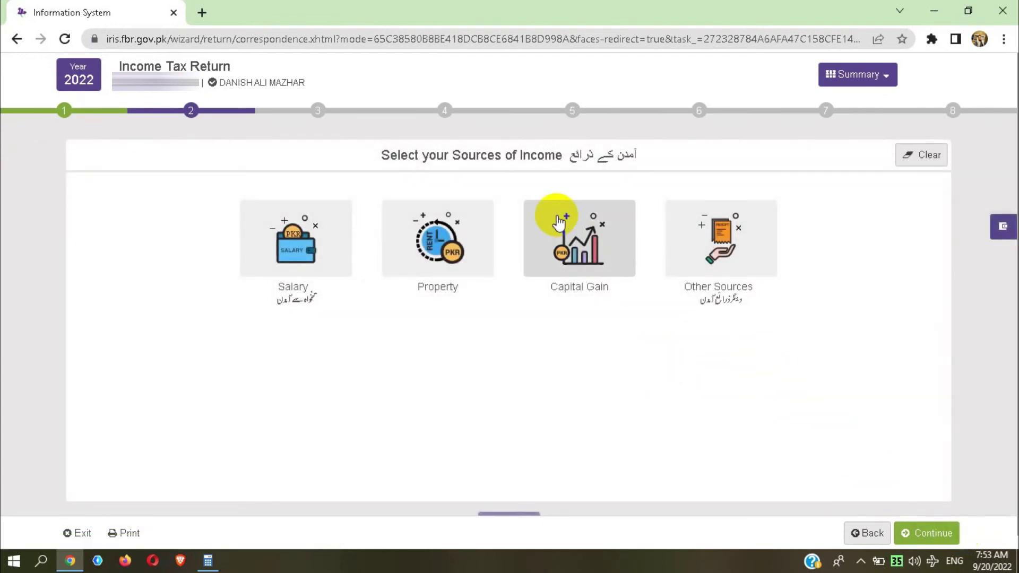
# Step: Continue without entries to Other Tax Deductions and save the blank Super Tax form
pyautogui.click(932, 536)
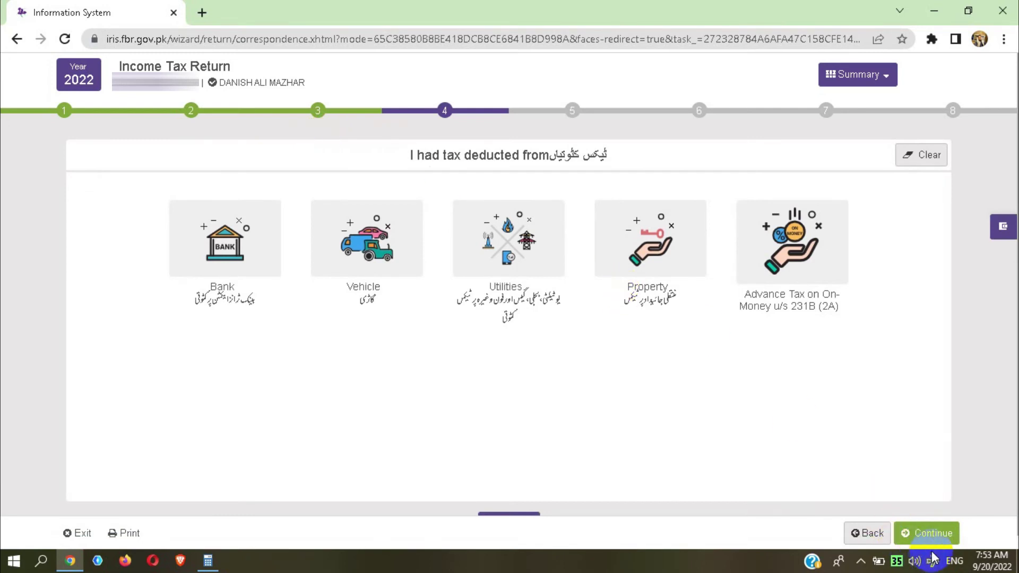
pyautogui.click(933, 535)
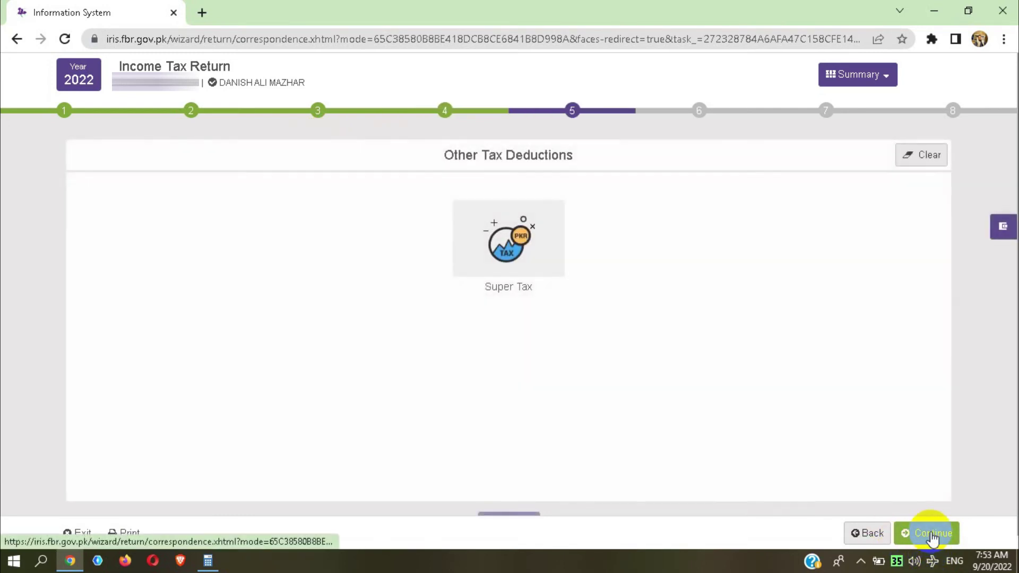
pyautogui.click(514, 250)
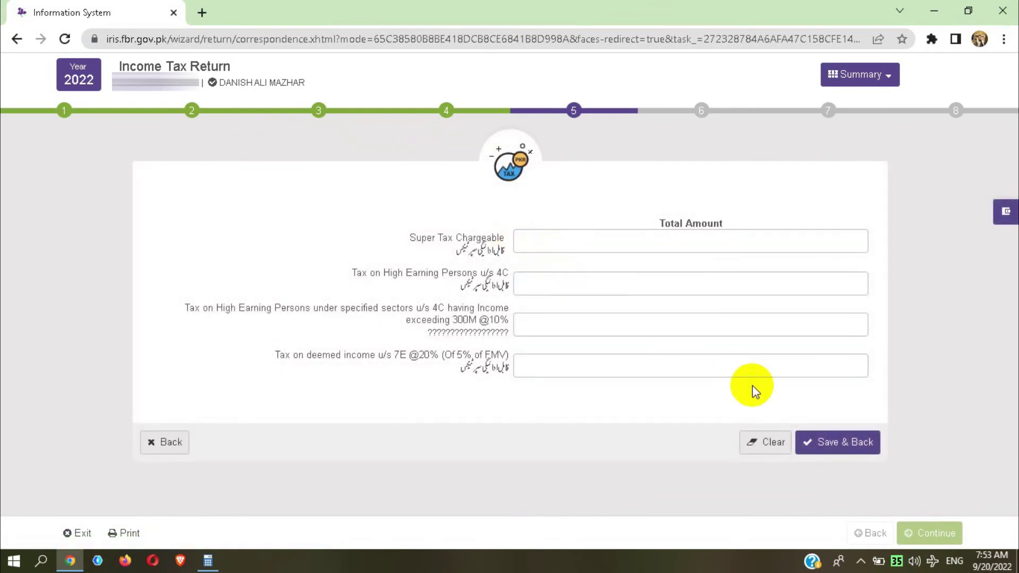
pyautogui.click(848, 443)
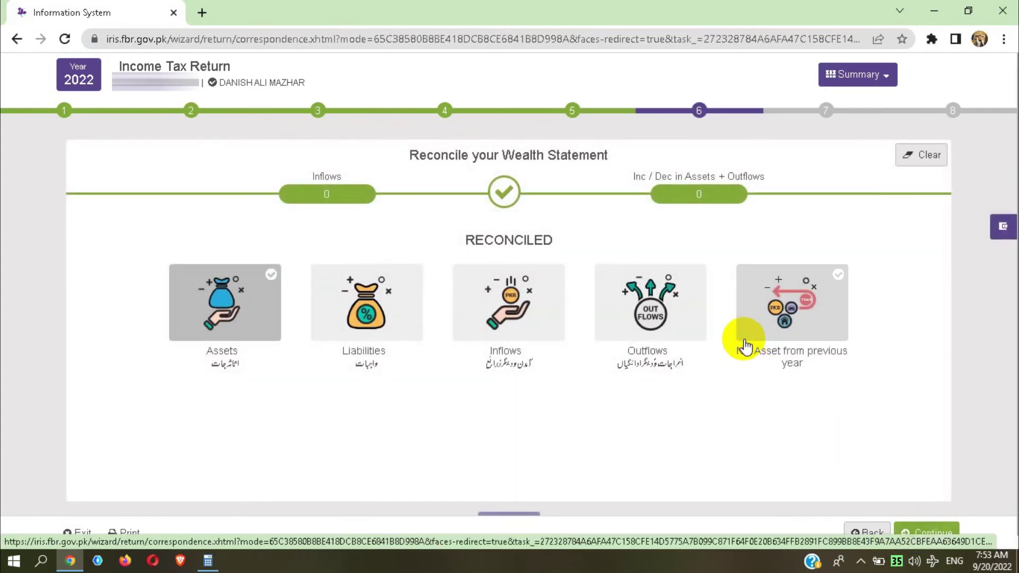
# Step: Check the Net Assets Previous Year amount in the wealth statement and return to the reconciliation overview
pyautogui.click(802, 319)
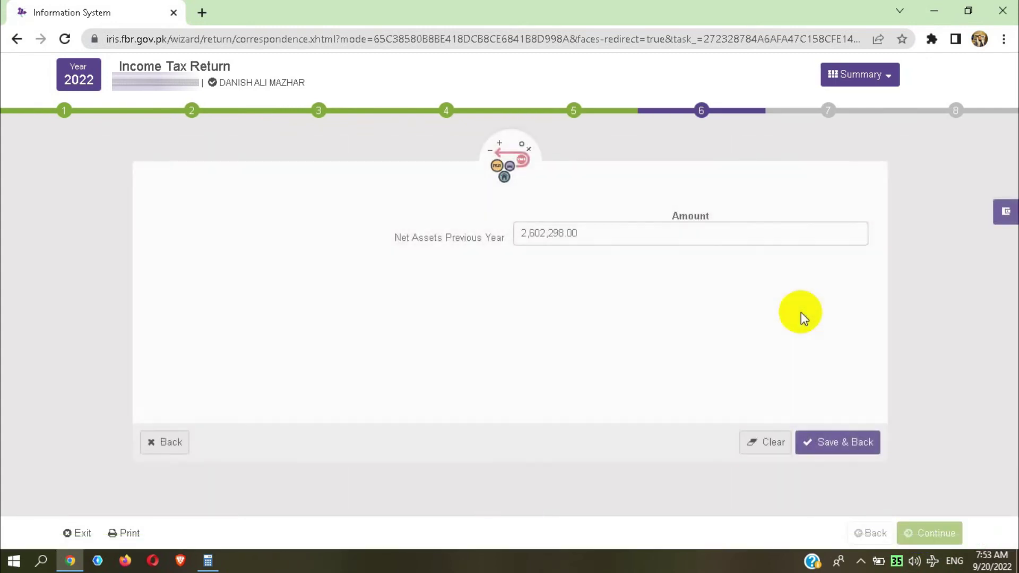
pyautogui.click(835, 452)
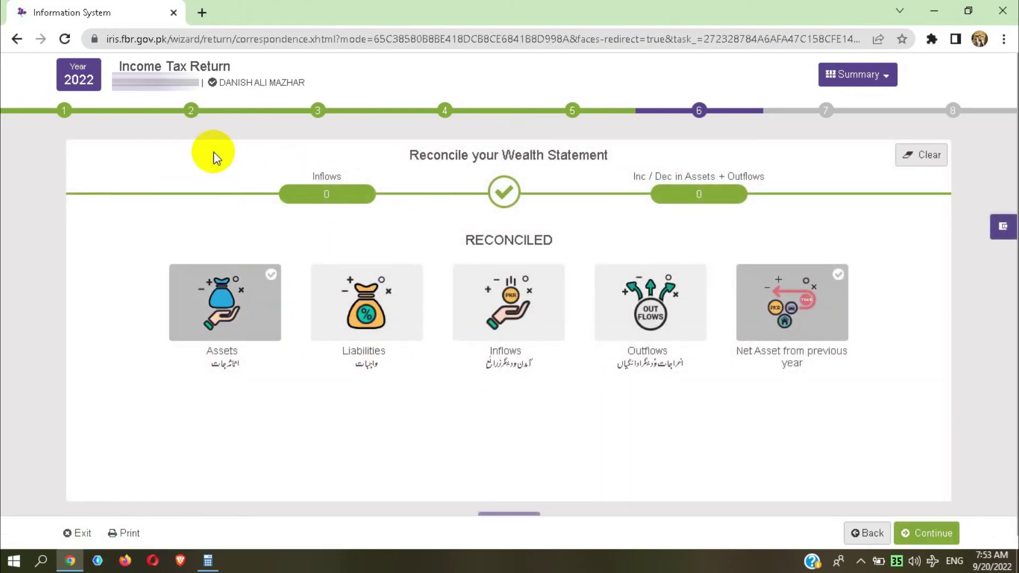
# Step: Go back to the Property income source, save the blank Total Rent Received form, and continue to the tax reduction / credit stage
pyautogui.click(64, 110)
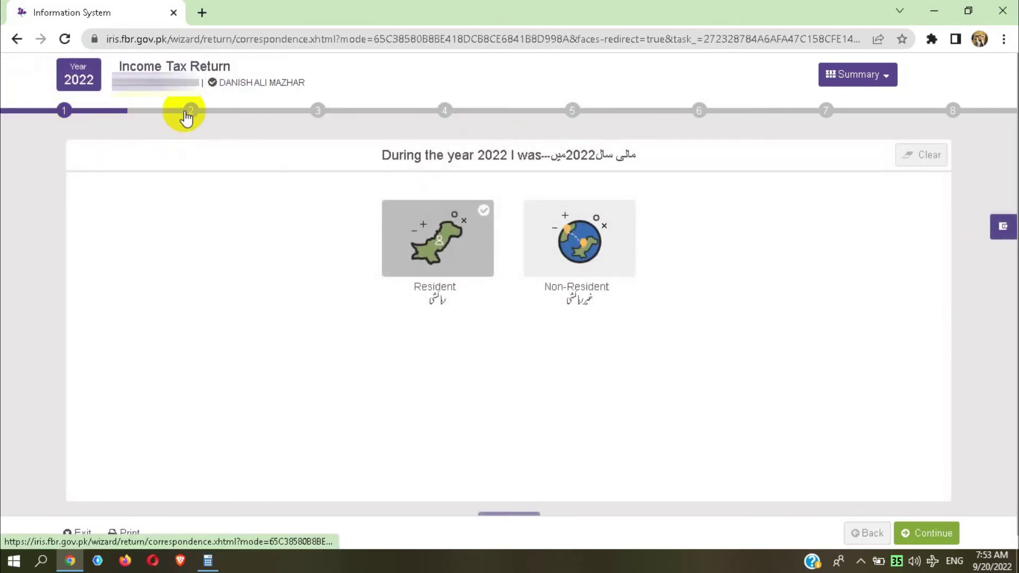
pyautogui.click(190, 111)
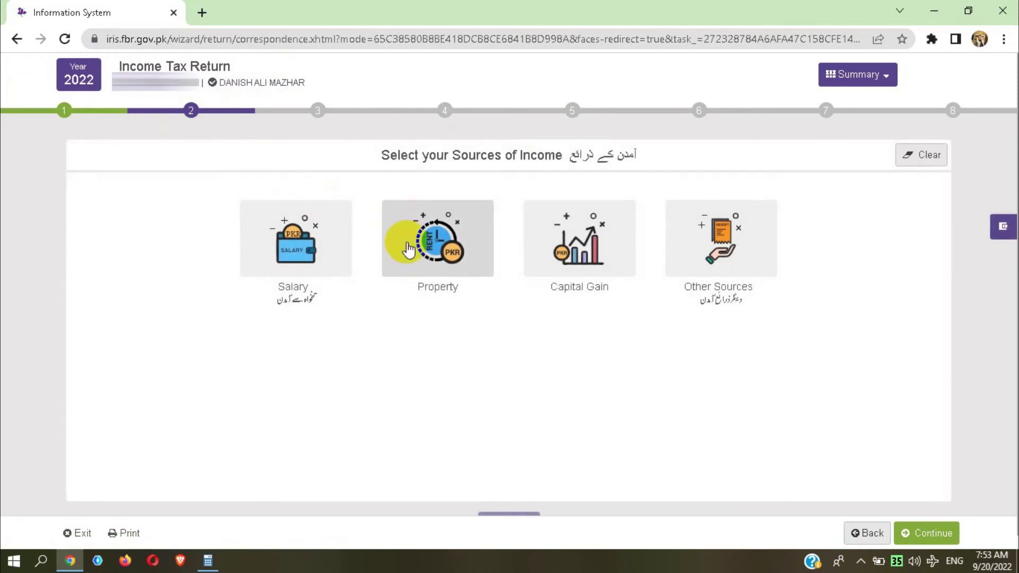
pyautogui.click(427, 259)
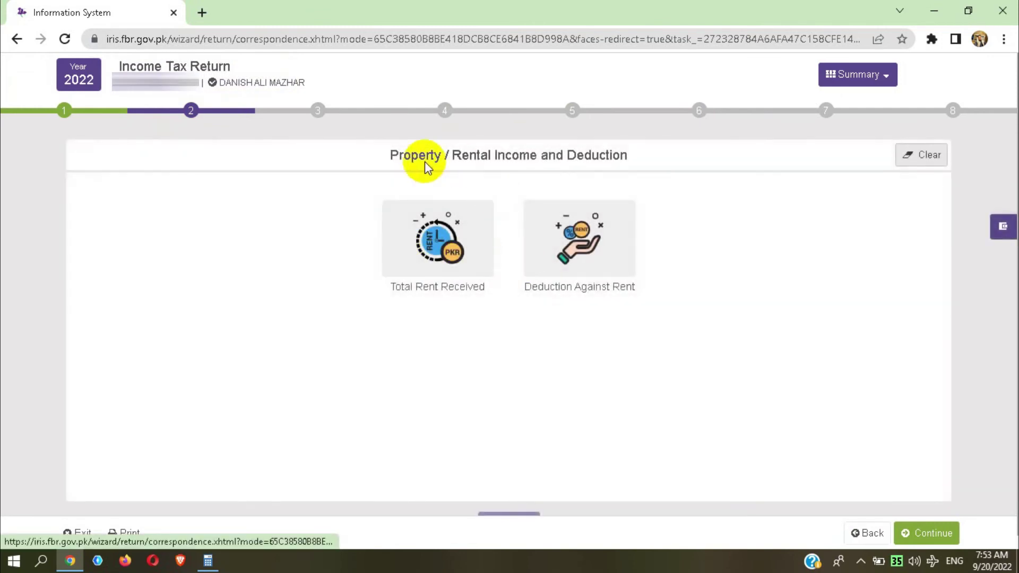
pyautogui.click(453, 266)
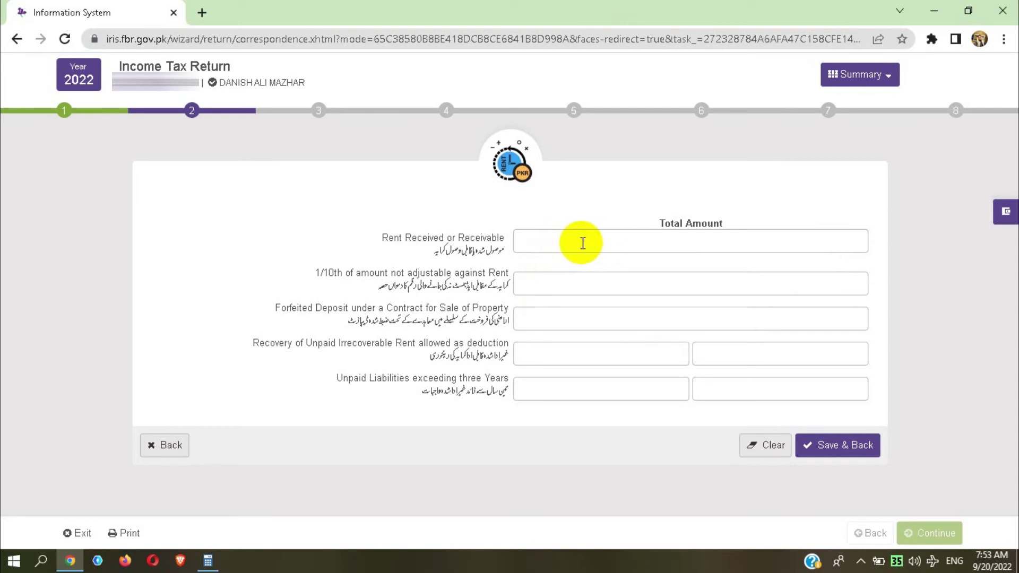
pyautogui.click(830, 447)
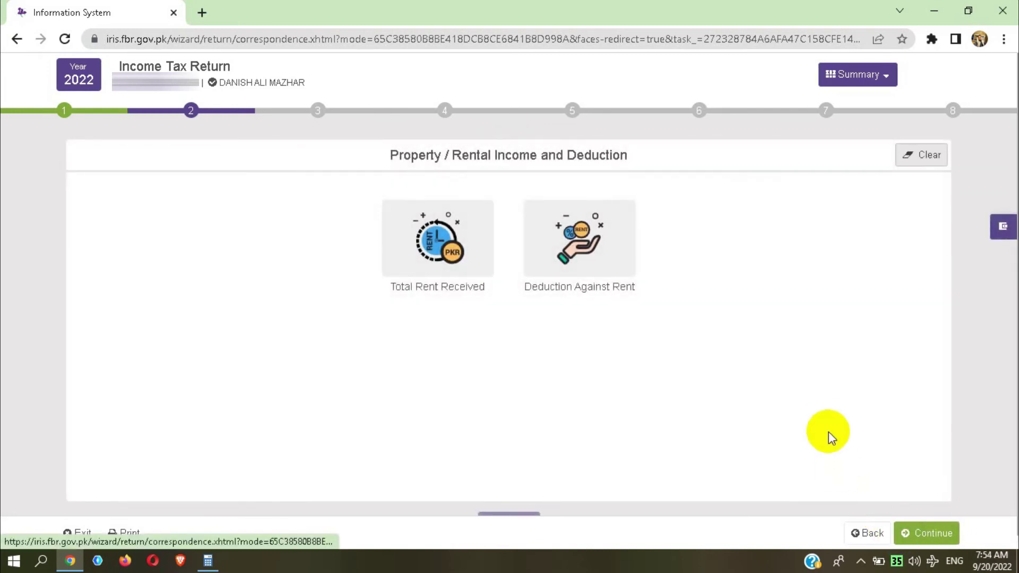
pyautogui.click(933, 537)
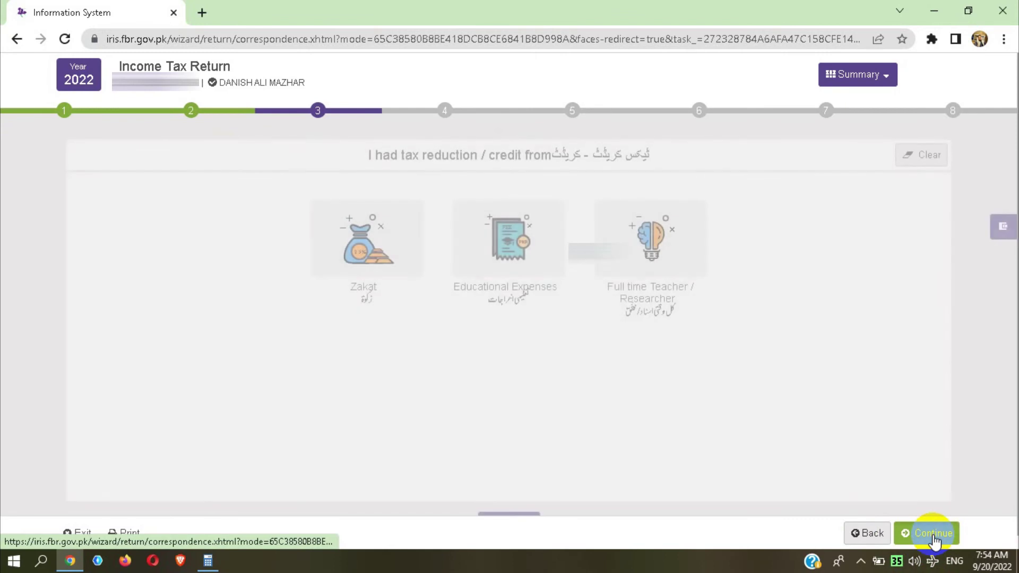
# Step: Continue without entries from the tax reduction / credit stage through wealth reconciliation and past the proof attachments
pyautogui.click(933, 534)
pyautogui.click(933, 534)
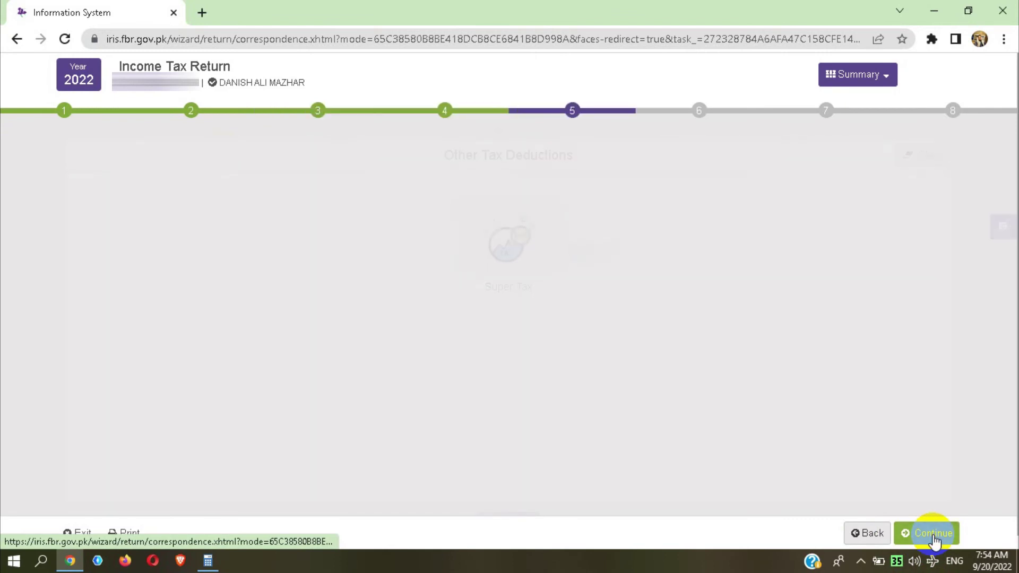
pyautogui.click(933, 534)
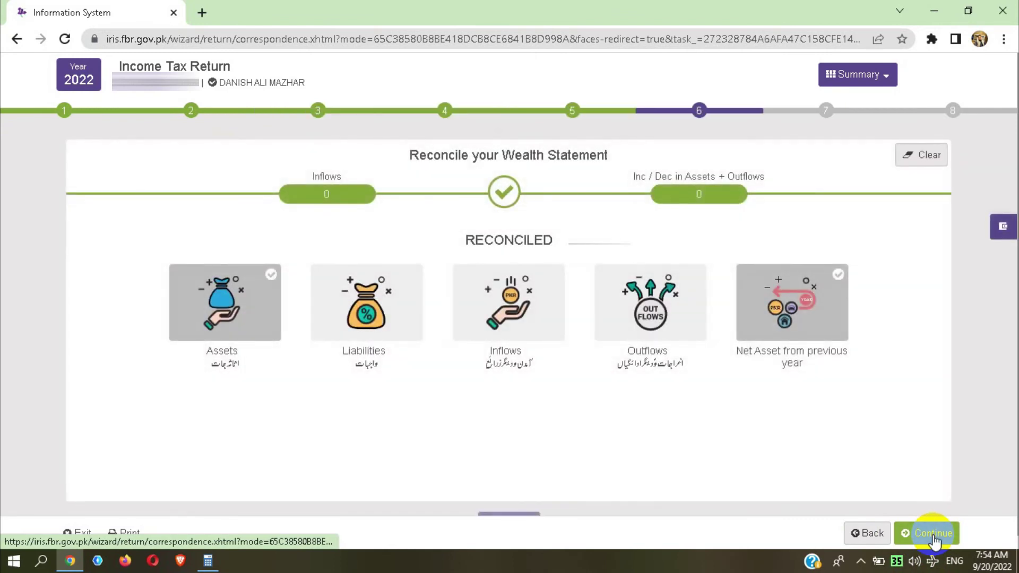
pyautogui.click(933, 534)
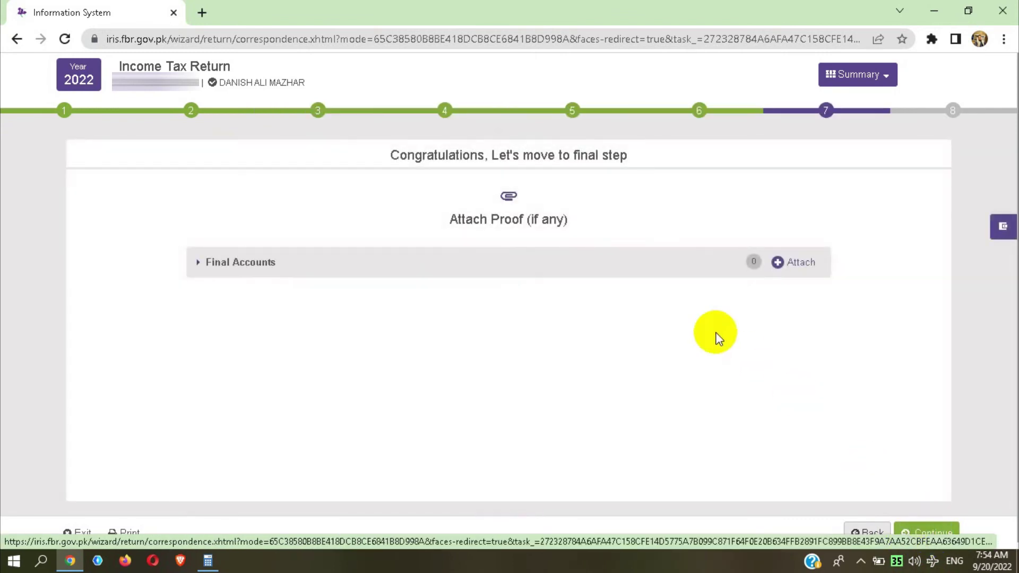
pyautogui.click(923, 531)
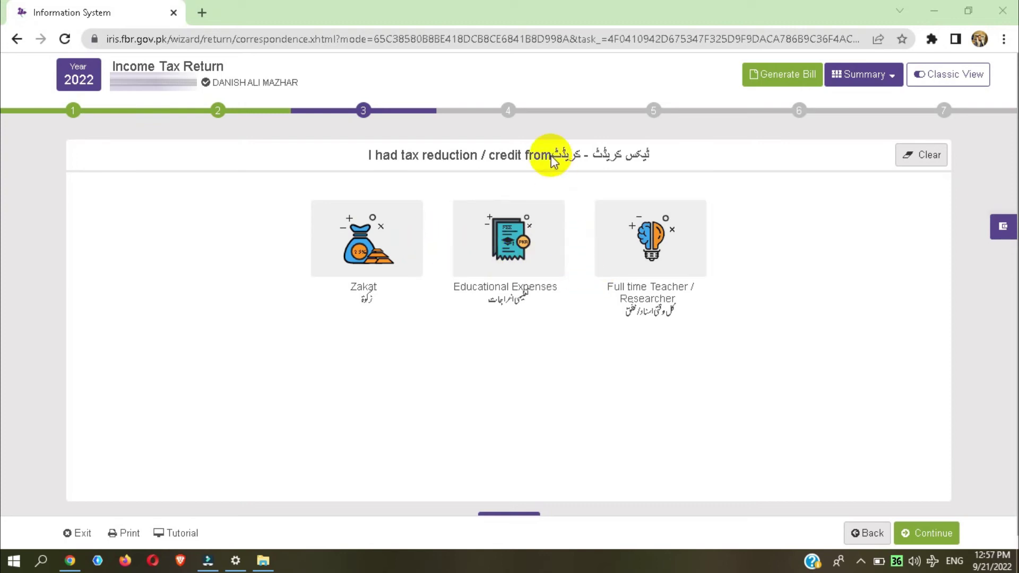
# Step: Go through the tax deducted stage to the wealth statement and open Bank Accounts / Investments under Assets
pyautogui.click(508, 110)
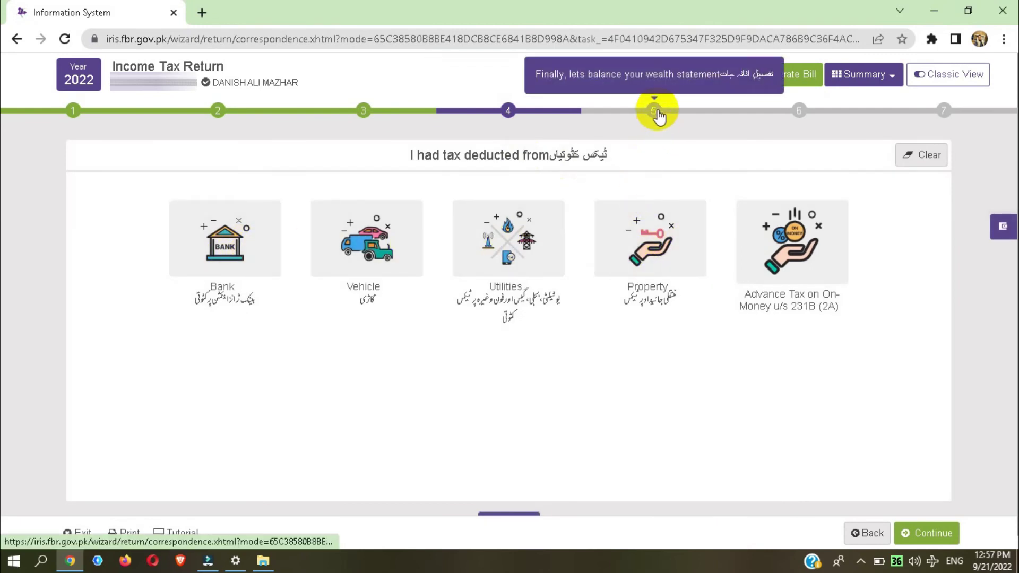
pyautogui.click(657, 110)
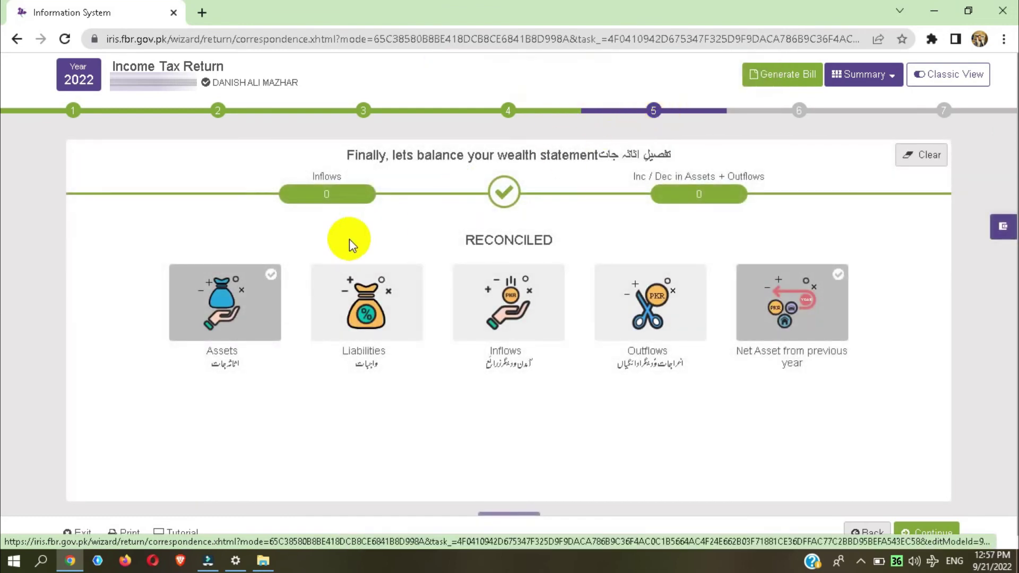
pyautogui.click(231, 291)
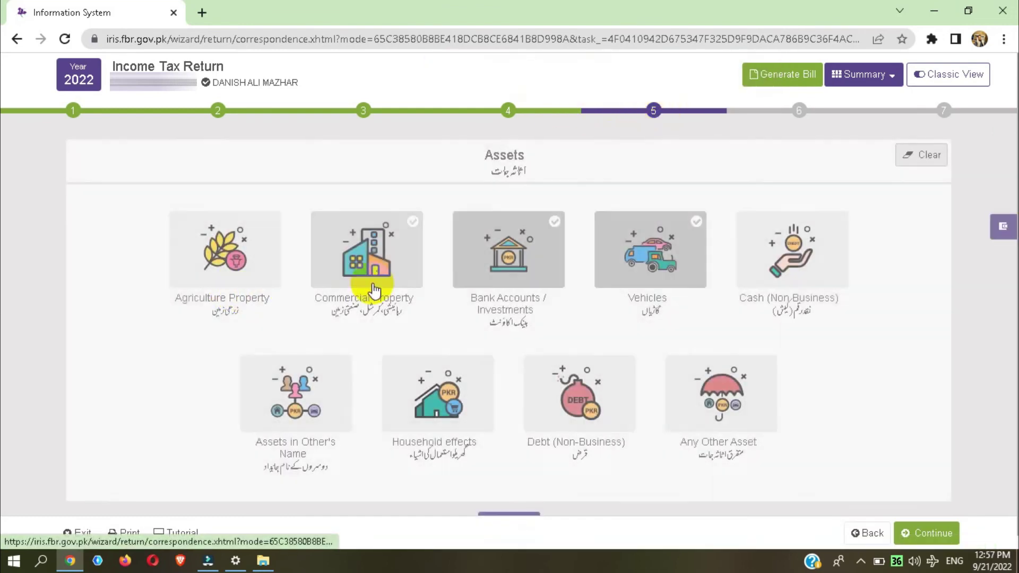
pyautogui.click(494, 257)
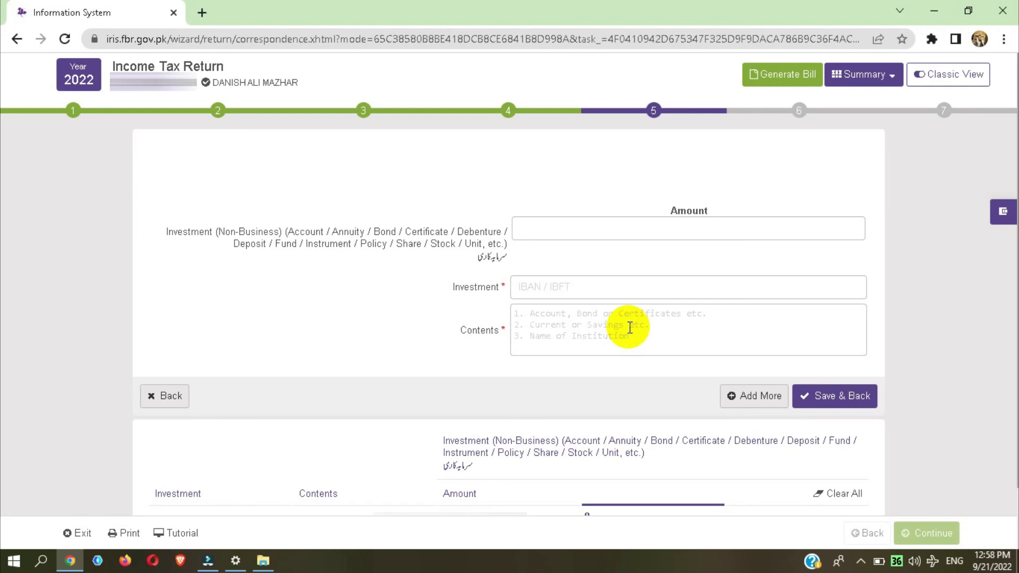
# Step: Return to the wealth statement overview and open the Personal Expenses form under Outflows
pyautogui.click(654, 110)
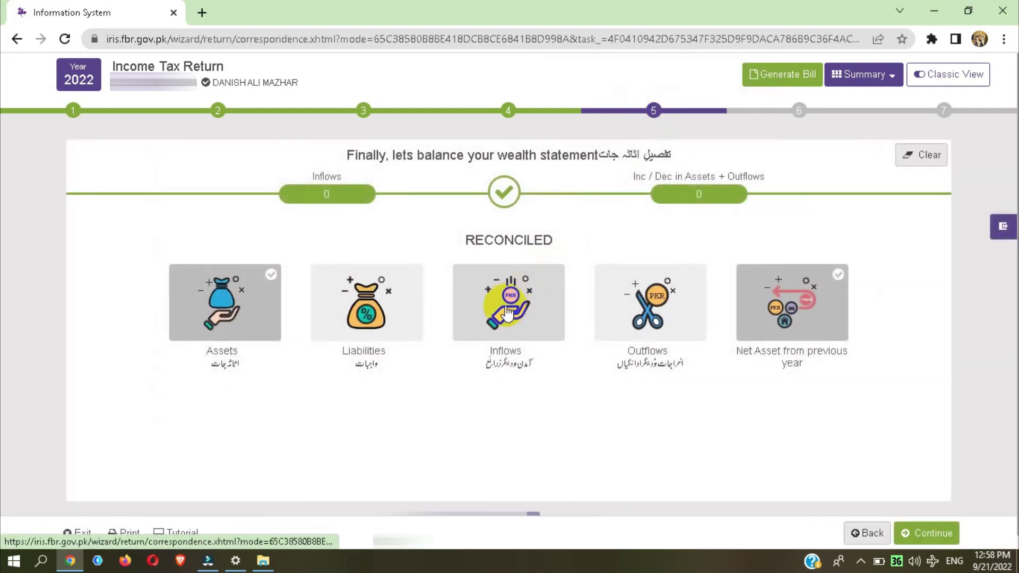
pyautogui.click(638, 307)
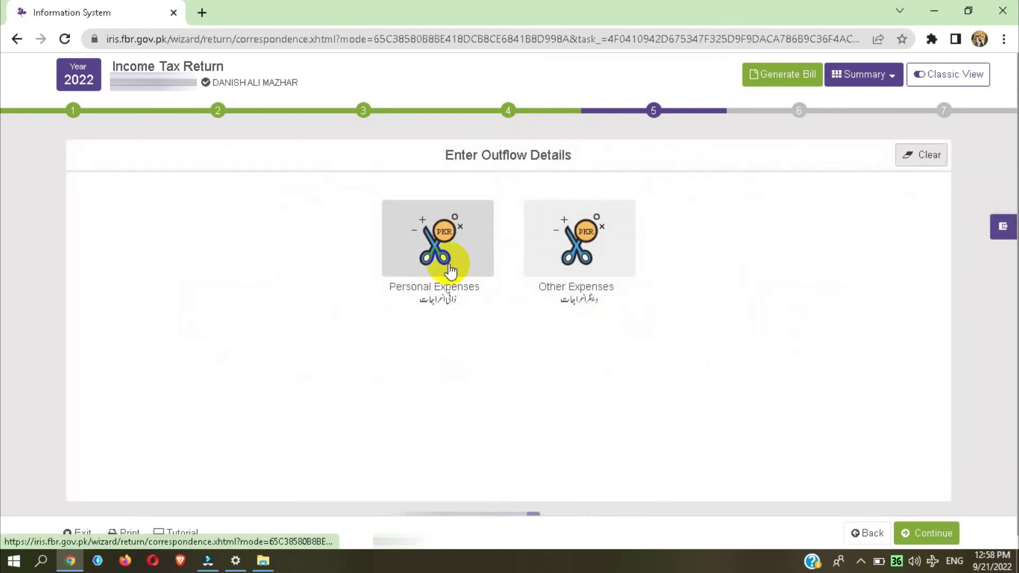
pyautogui.click(448, 264)
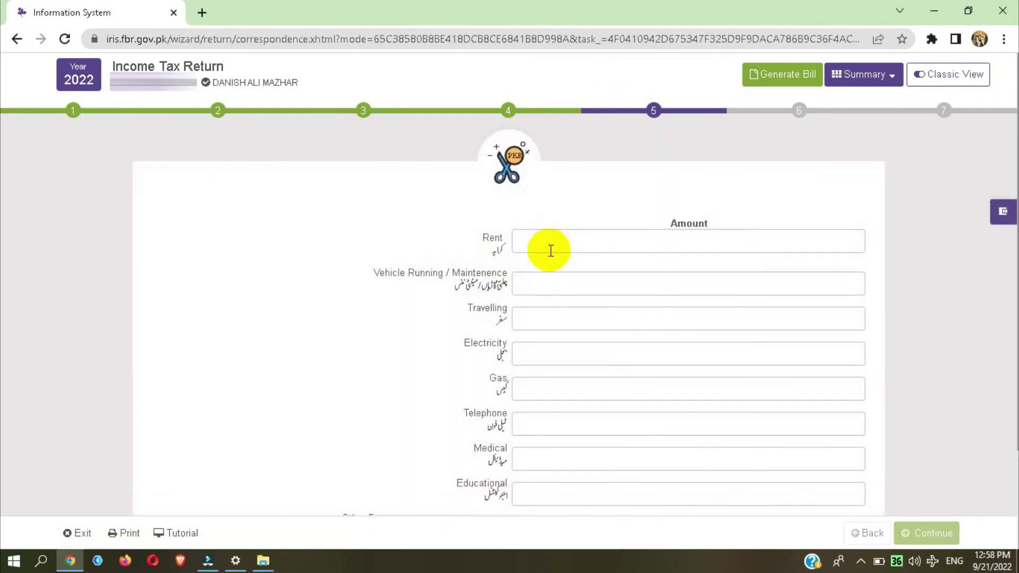
# Step: Enter trial personal expenses of 652,665,656 for Rent and 5,465,456 for Vehicle Running / Maintenance
pyautogui.click(549, 245)
pyautogui.write('652,665,656')
pyautogui.click(548, 274)
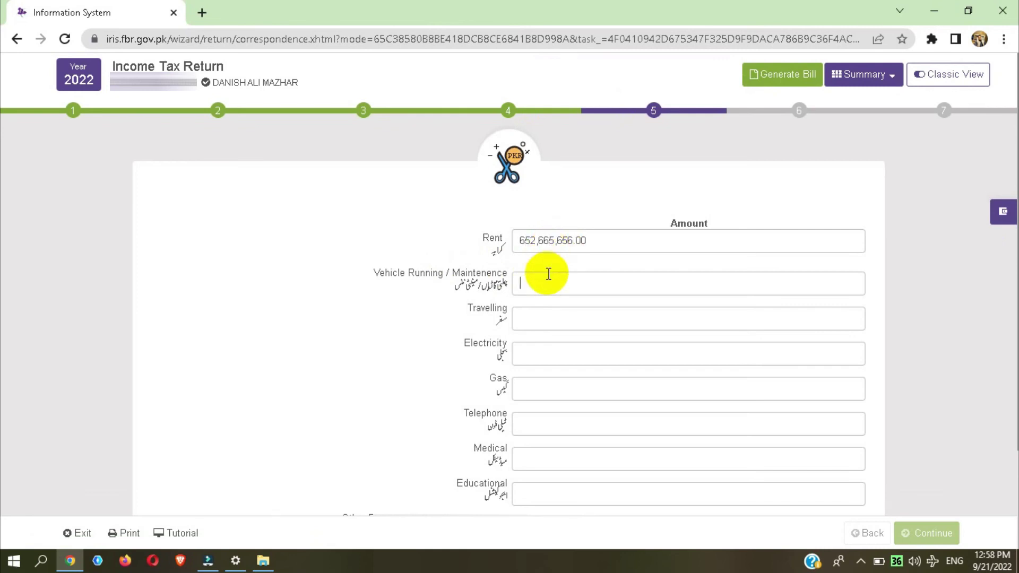
pyautogui.write('5465456')
# Step: Replace the Rent amount with 50,000 and the Vehicle Running / Maintenance amount with 6,000
pyautogui.click(604, 243)
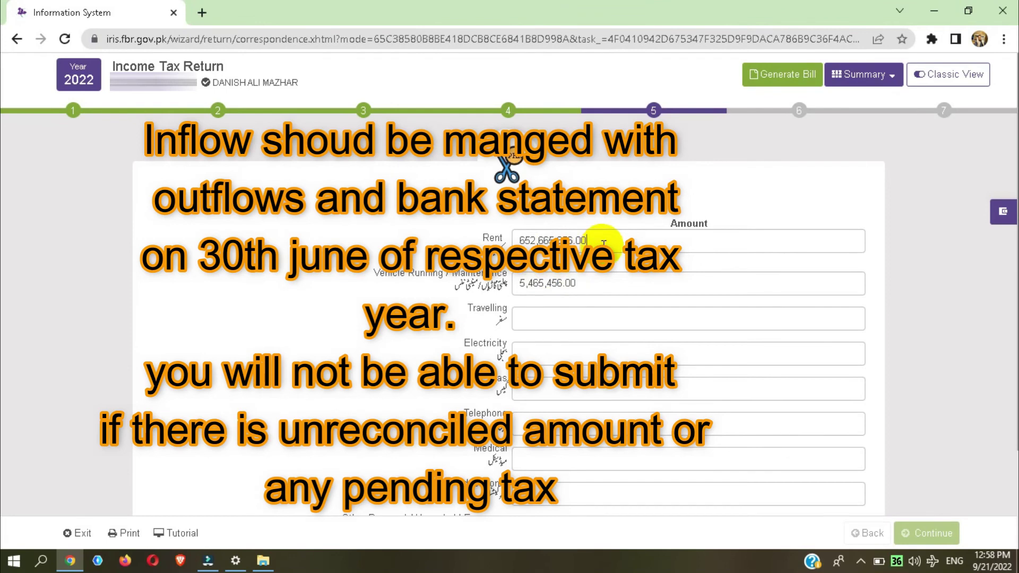
pyautogui.hotkey('ctrl', 'a')
pyautogui.press('BackSpace')
pyautogui.write('50,000')
pyautogui.click(601, 285)
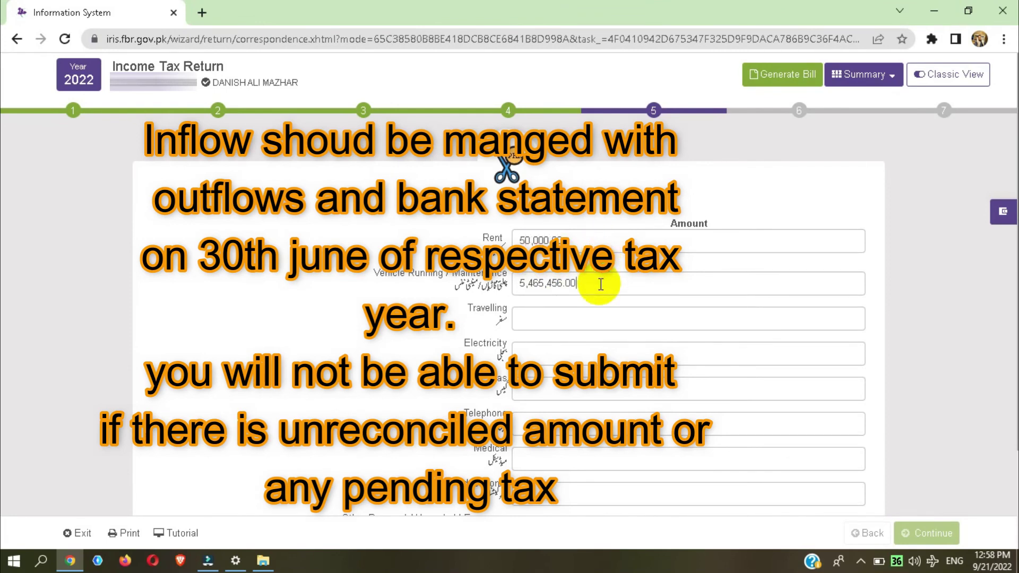
pyautogui.hotkey('ctrl', 'a')
pyautogui.press('BackSpace')
pyautogui.write('6000')
# Step: Enter 88,888 as the Travelling expense and clear it again
pyautogui.click(567, 321)
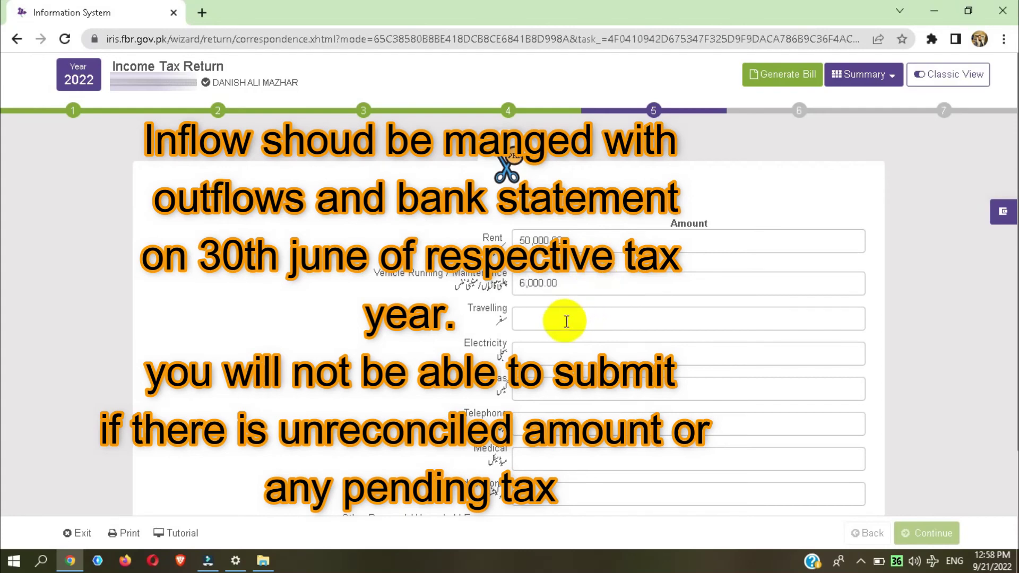
pyautogui.write('888888')
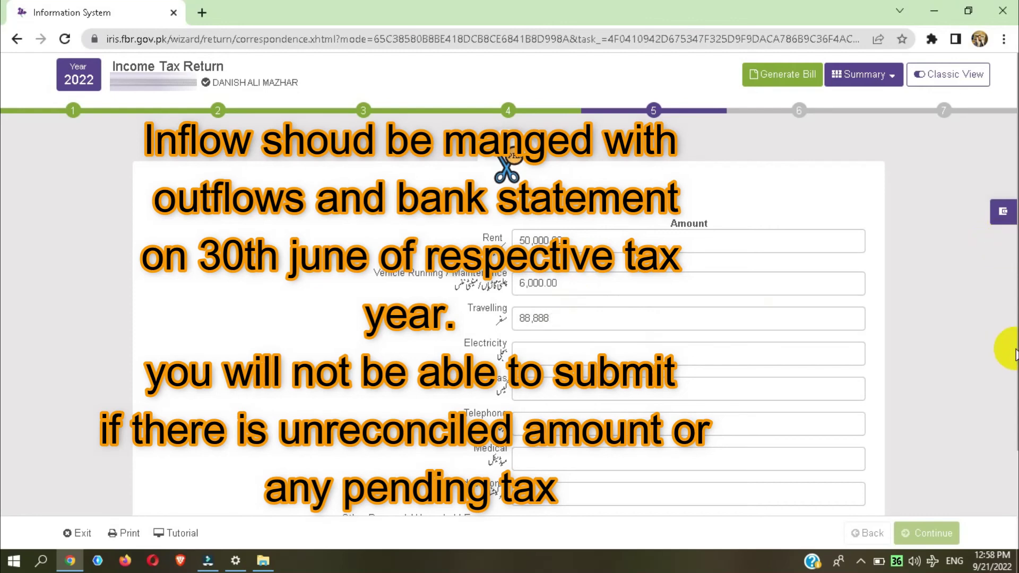
pyautogui.click(1018, 351)
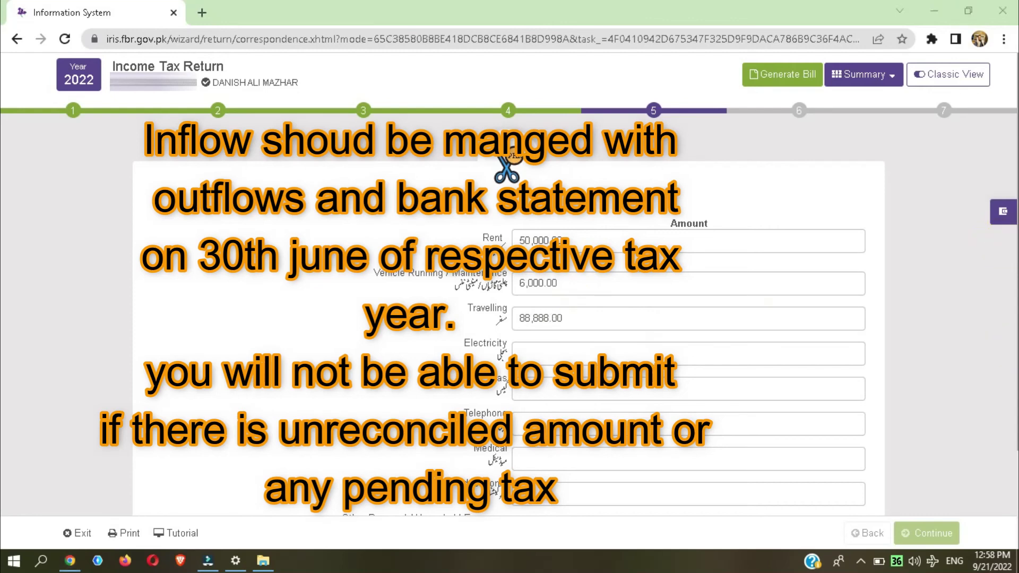
pyautogui.click(889, 429)
# Step: Enter 580,021 as the Other Personal / Household Expenses amount
pyautogui.scroll(-3, 890, 428)
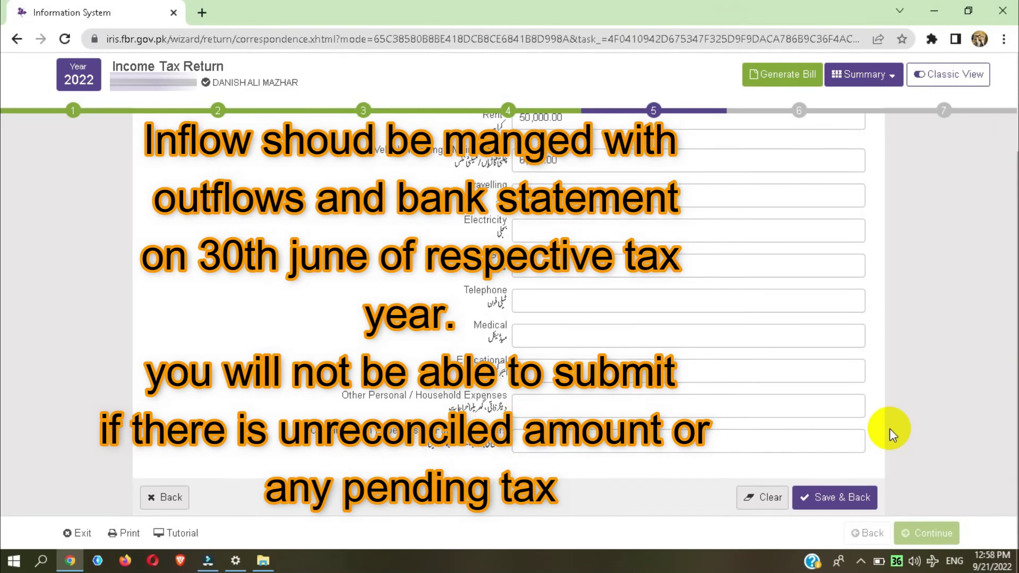
pyautogui.click(616, 411)
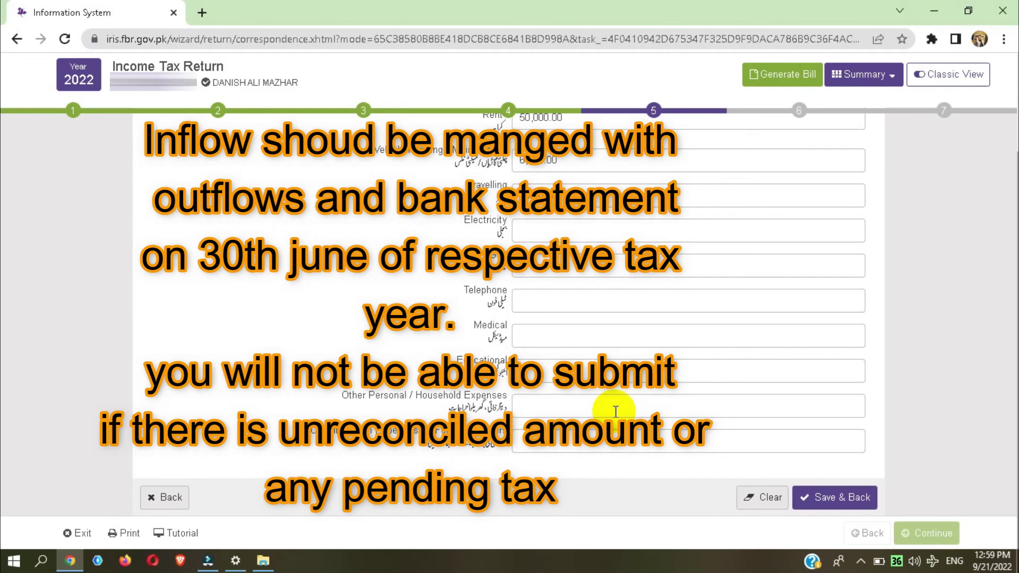
pyautogui.write('580,021')
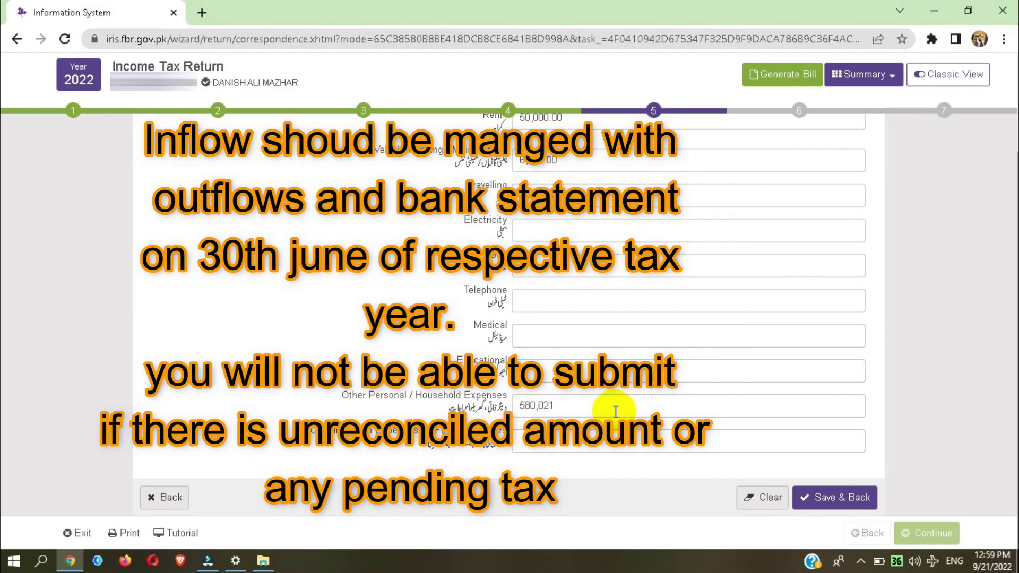